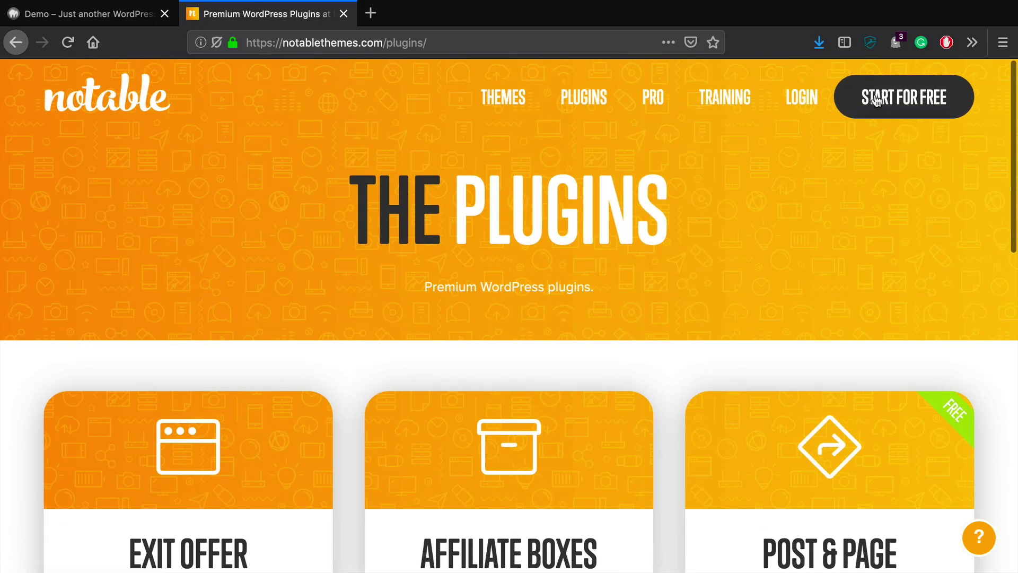
Step: Open the Post & Page Redirect plugin page on the Notable Themes website
scroll(415, 222, down, 5)
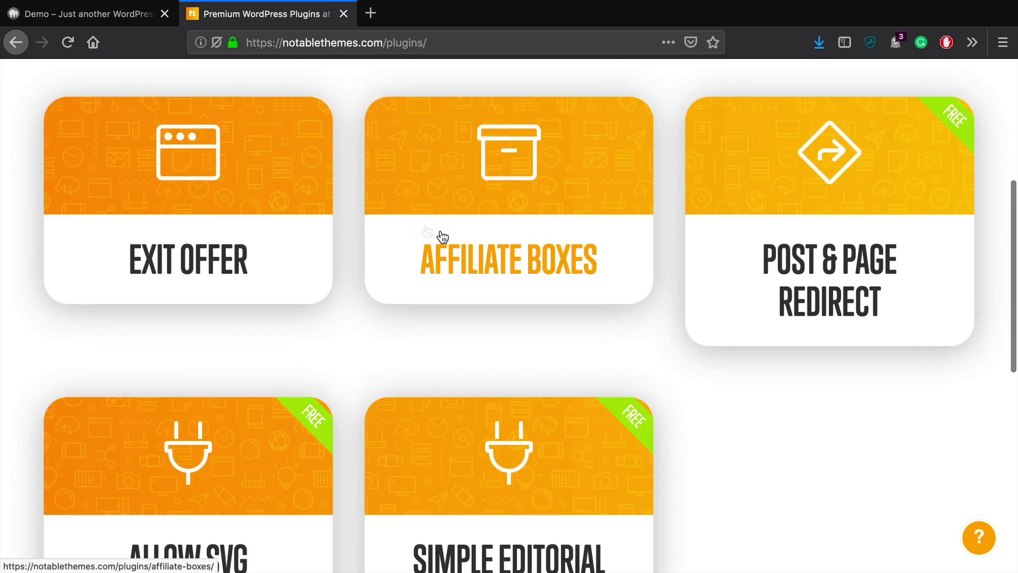
click(833, 193)
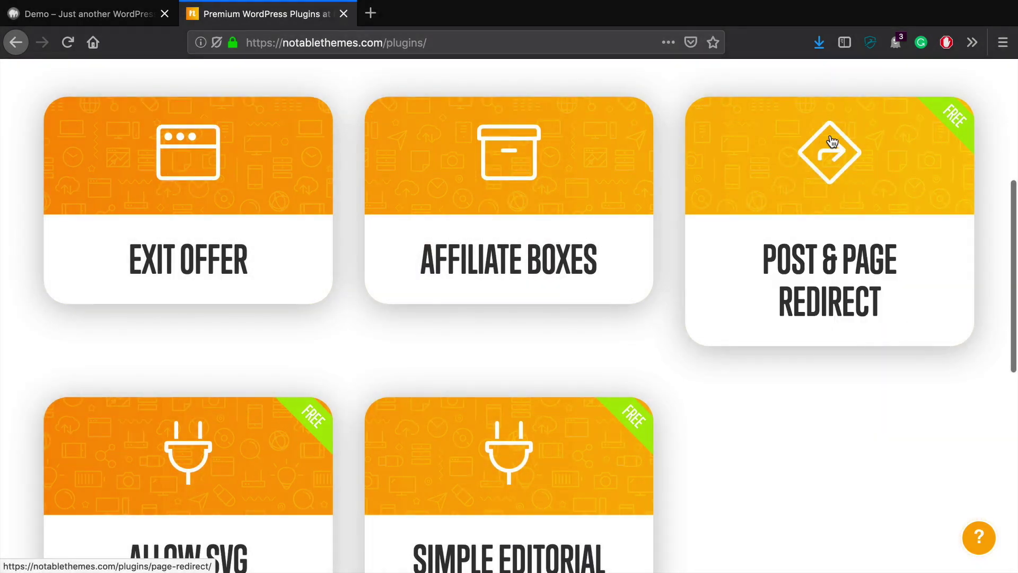
click(831, 145)
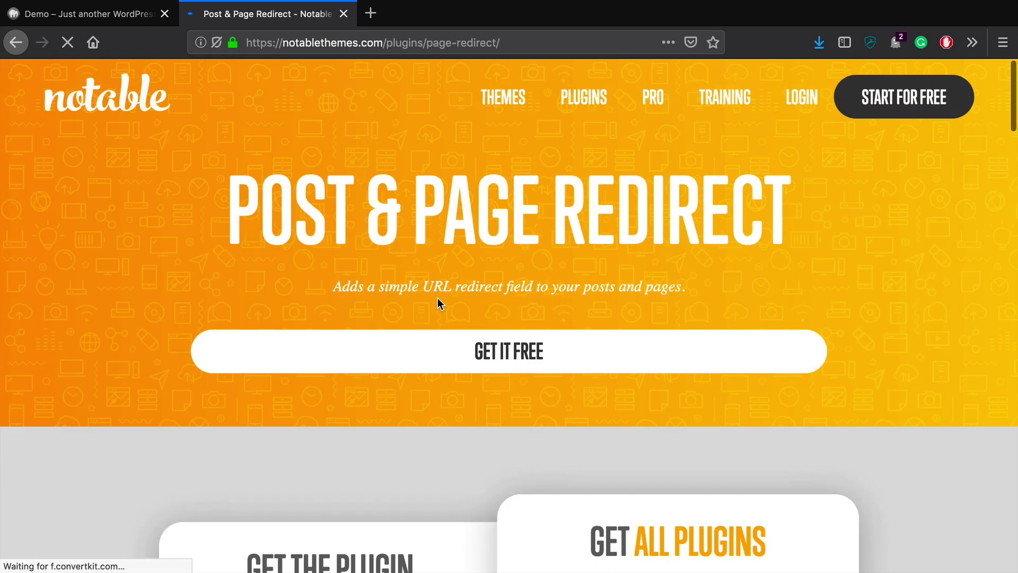
Step: Jump to the plugin's GET IT FREE download option and look over the pricing cards
click(451, 354)
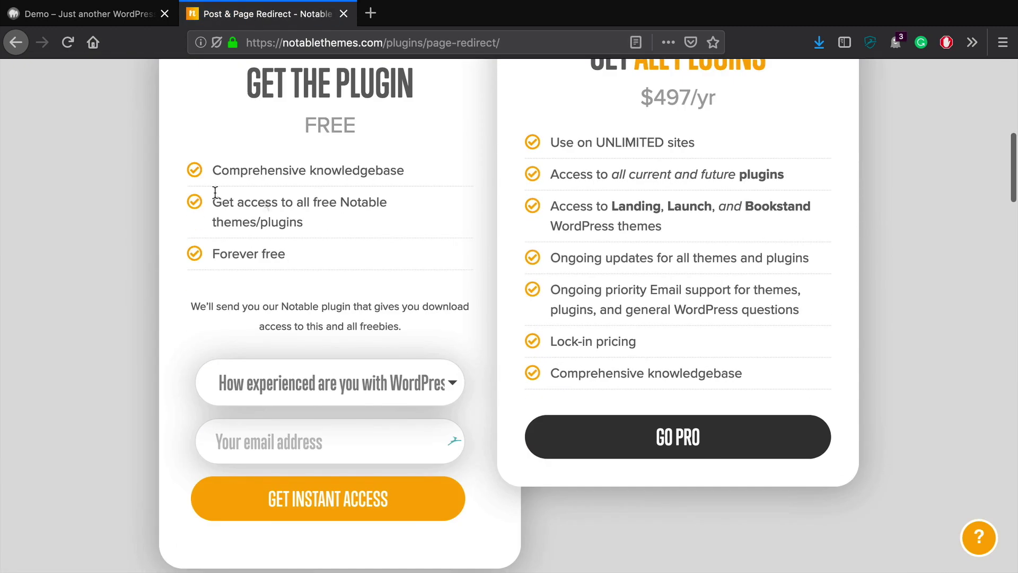
scroll(333, 255, up, 1)
scroll(333, 255, down, 4)
scroll(333, 254, up, 3)
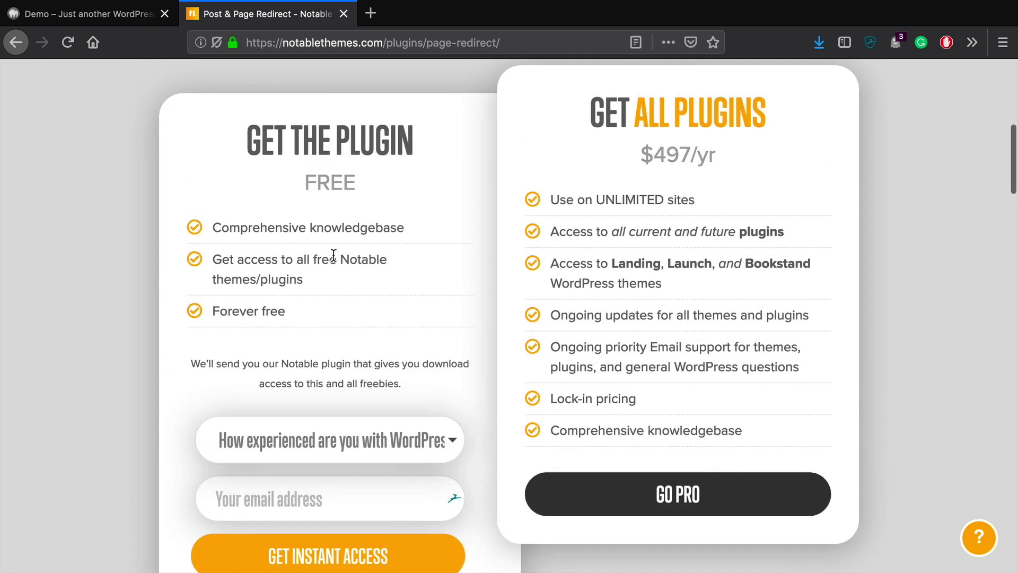
scroll(333, 254, down, 1)
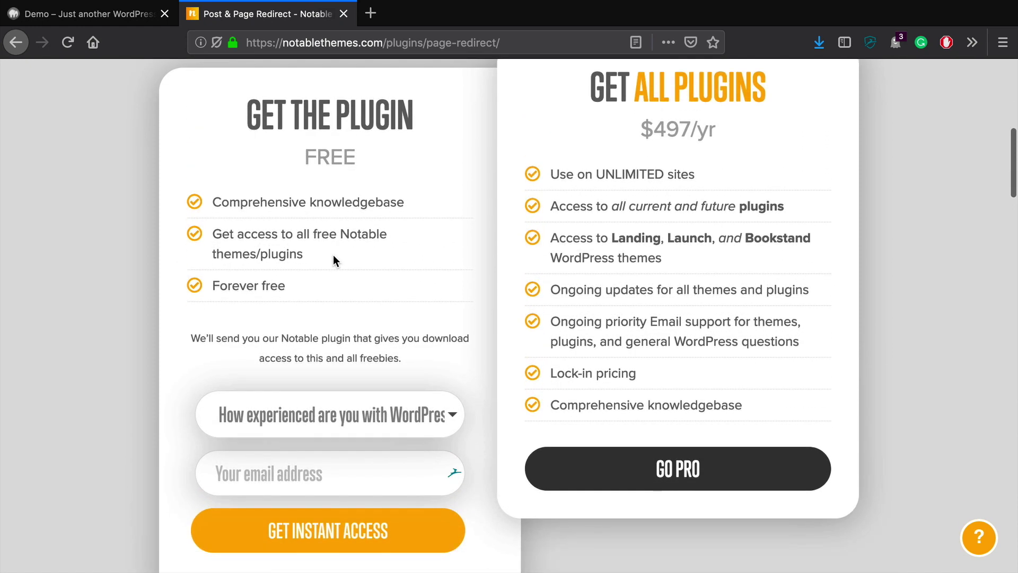
scroll(334, 255, down, 4)
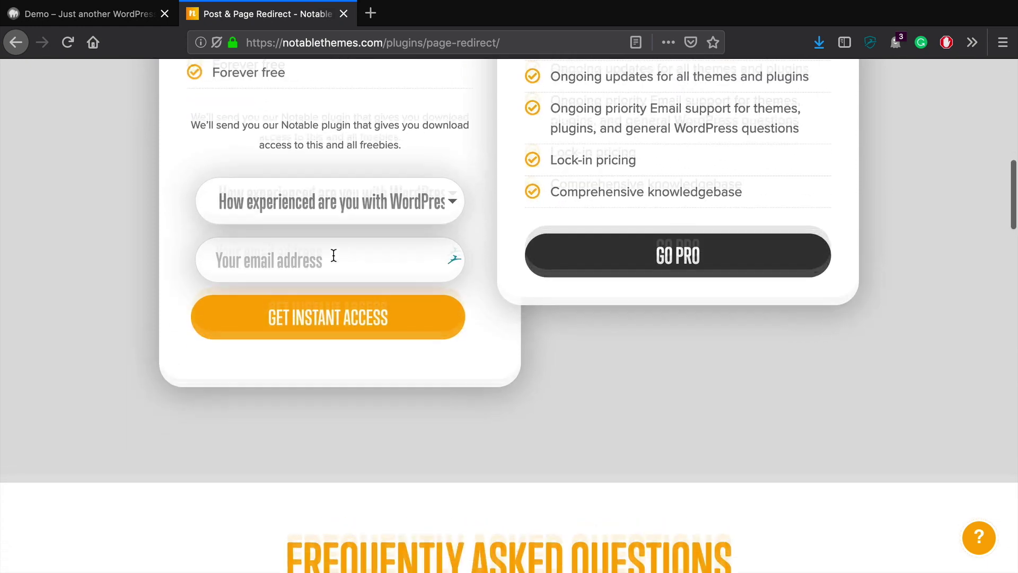
scroll(334, 256, up, 2)
scroll(342, 170, up, 3)
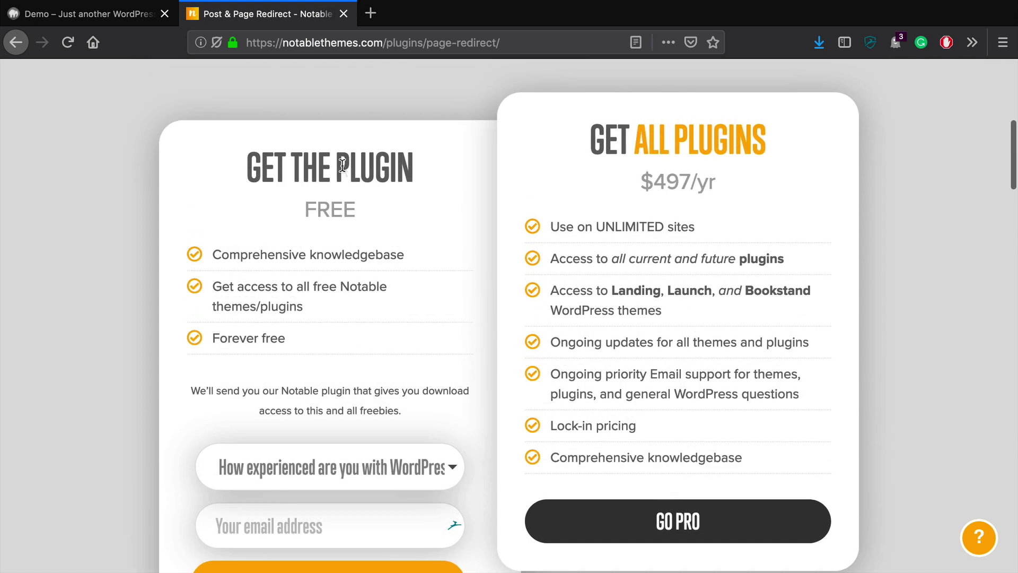
scroll(473, 218, up, 7)
scroll(473, 217, down, 16)
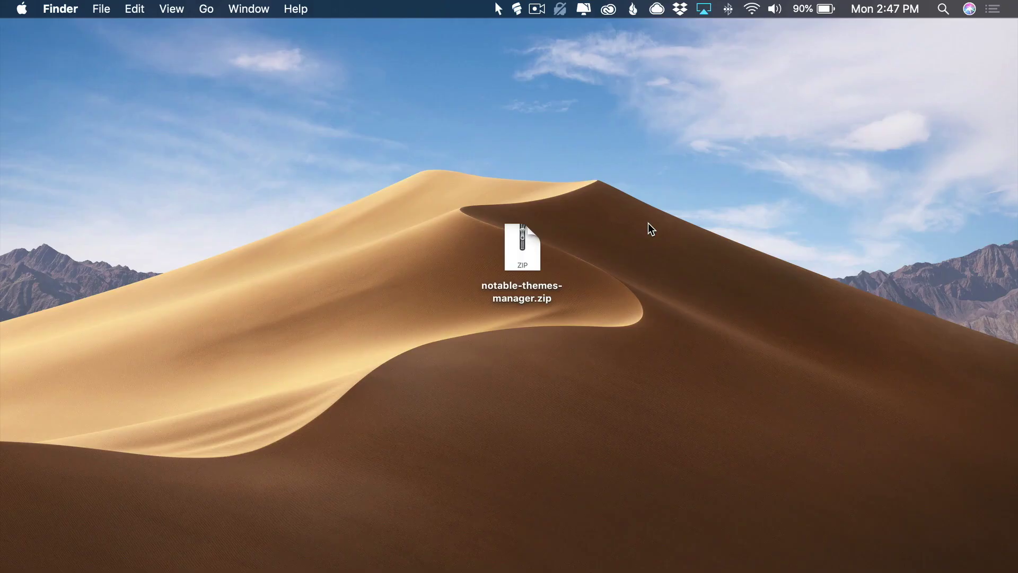
Step: Select and deselect notable-themes-manager.zip on the desktop, then return to the full-screen browser
drag(607, 349, 425, 158)
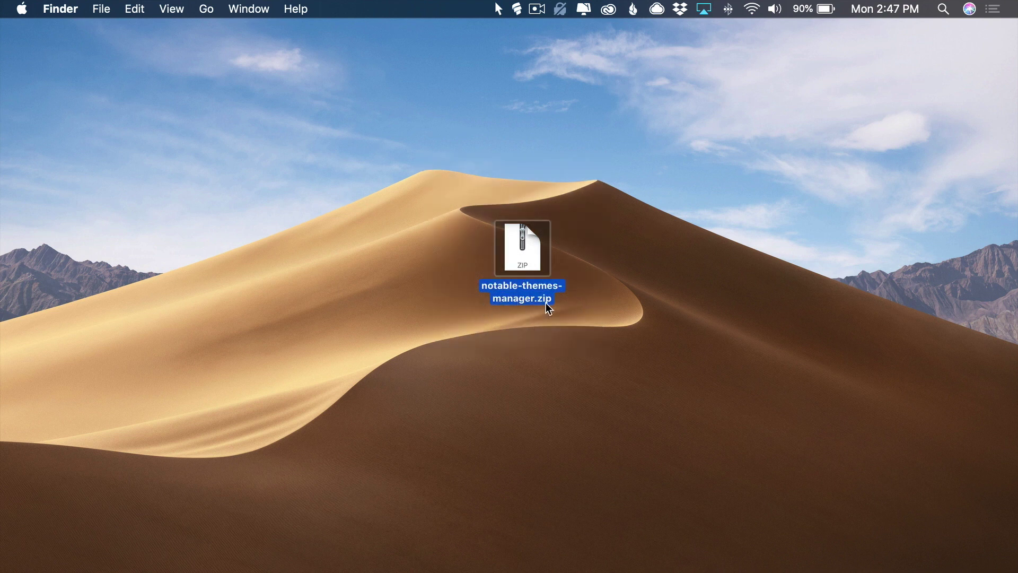
click(543, 329)
click(527, 240)
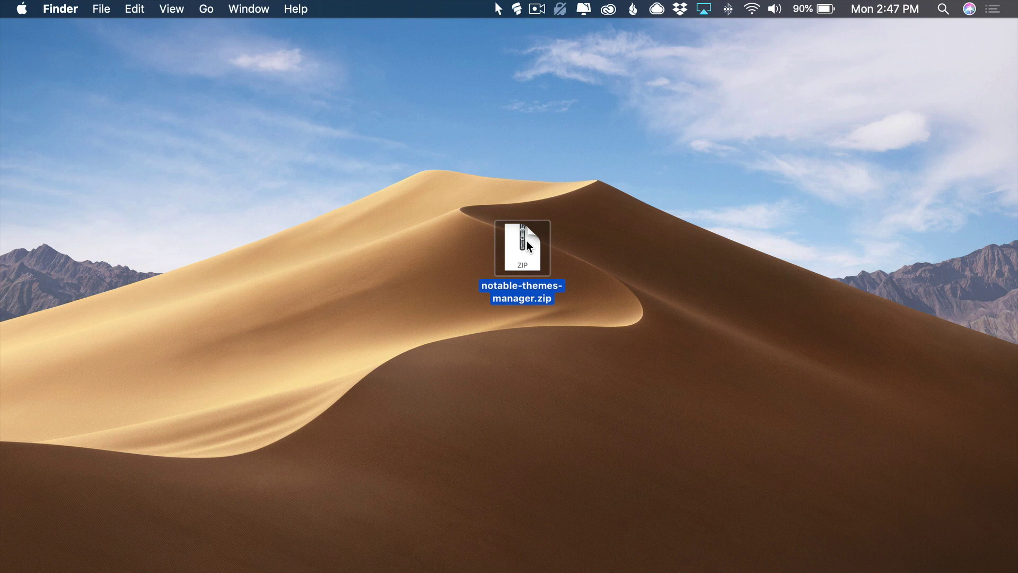
click(658, 271)
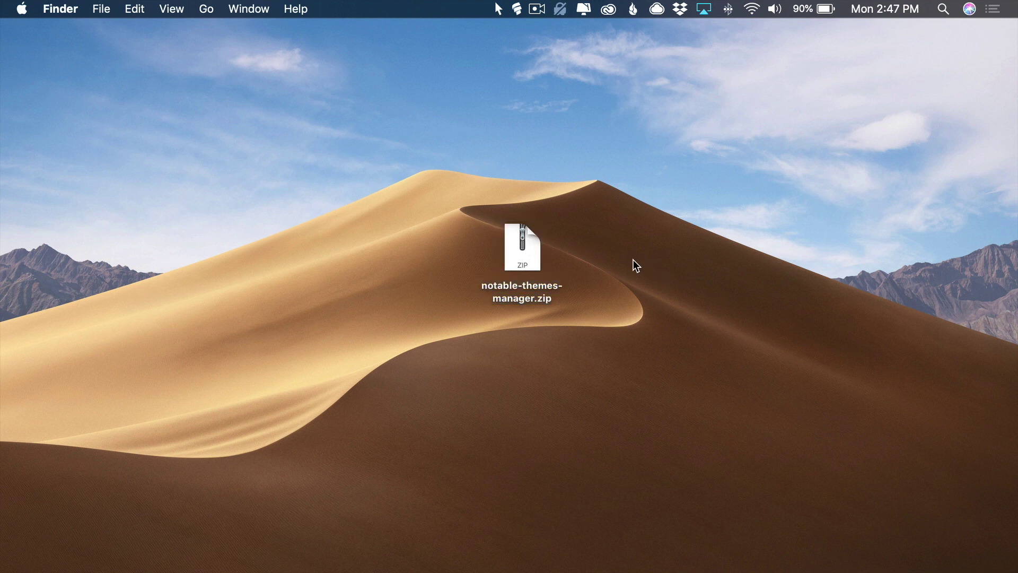
key(ctrl+Right)
Step: Go from the Demo site to the Upload Plugin area under Plugins > Add New
click(130, 15)
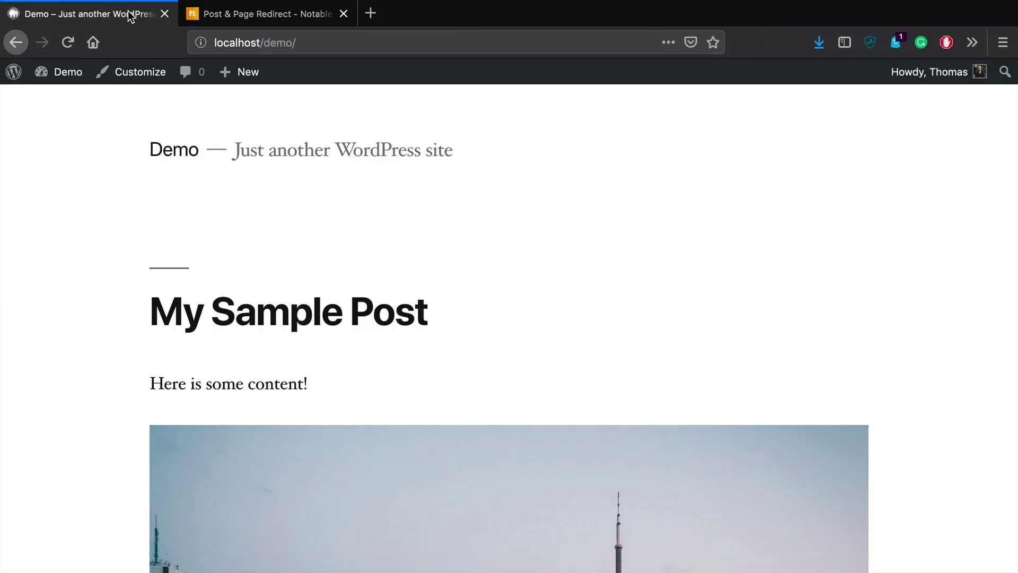
scroll(515, 374, down, 10)
scroll(515, 375, up, 10)
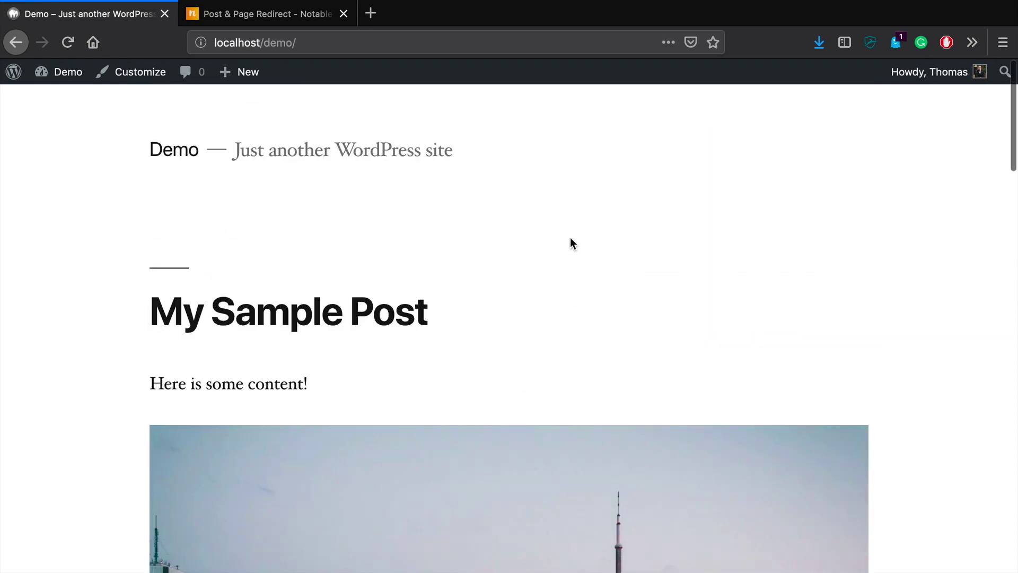
click(67, 73)
scroll(101, 318, down, 1)
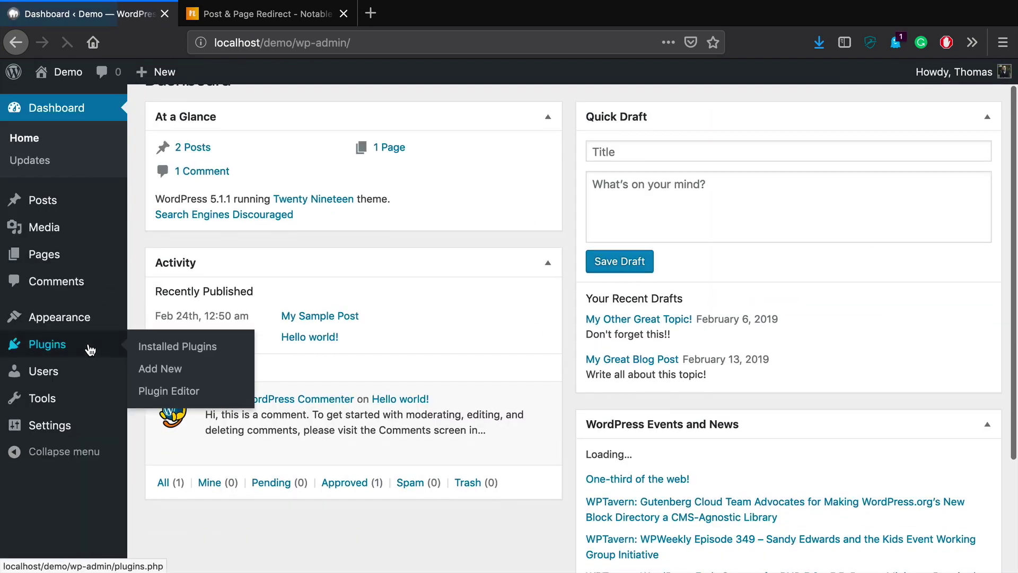
click(48, 346)
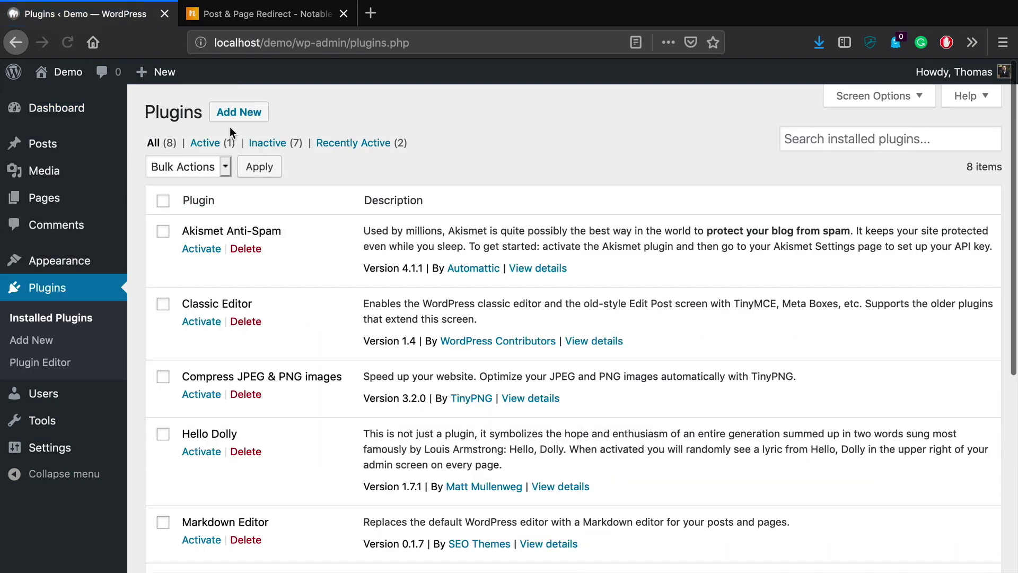
click(240, 114)
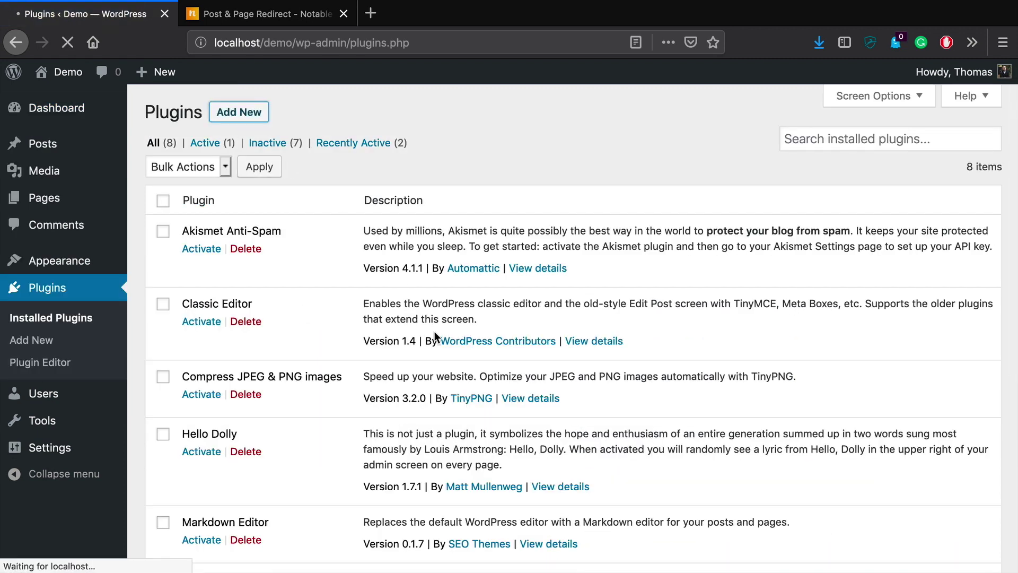
scroll(428, 209, down, 5)
scroll(428, 209, up, 5)
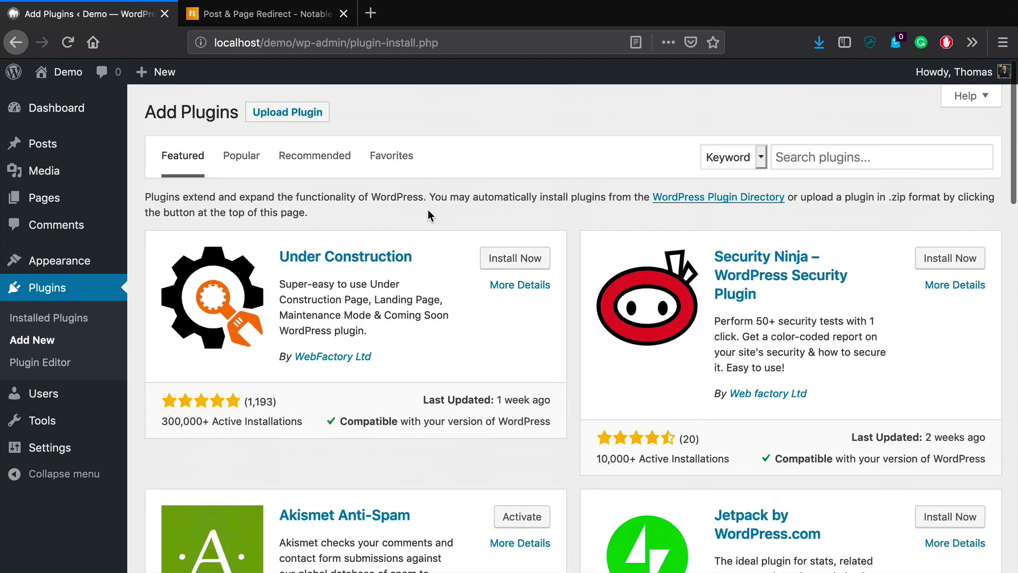
click(289, 112)
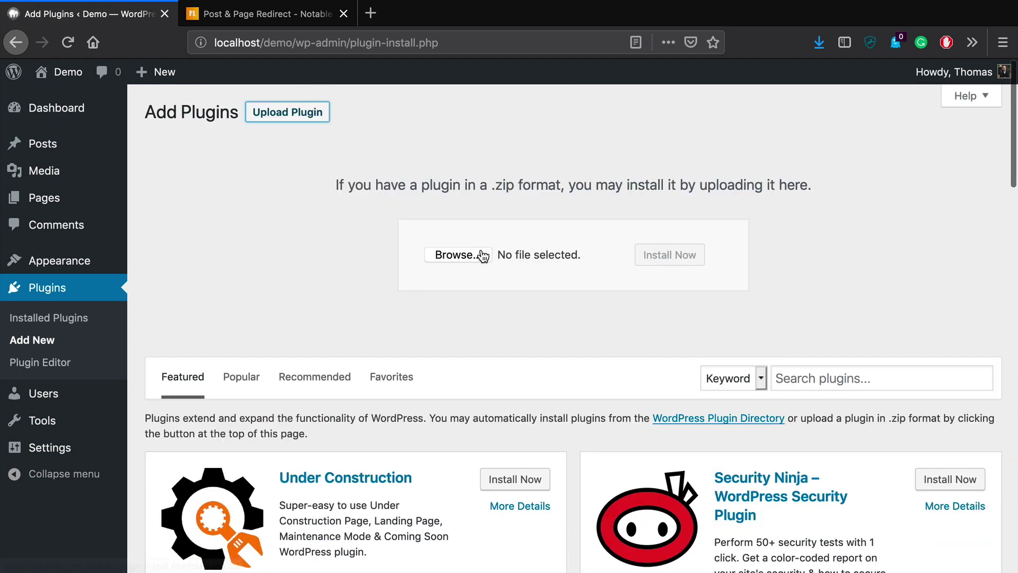
Step: Upload and install notable-themes-manager.zip, then return to Plugins after the folder-already-exists error
key(F11)
drag(519, 250, 457, 254)
key(F11)
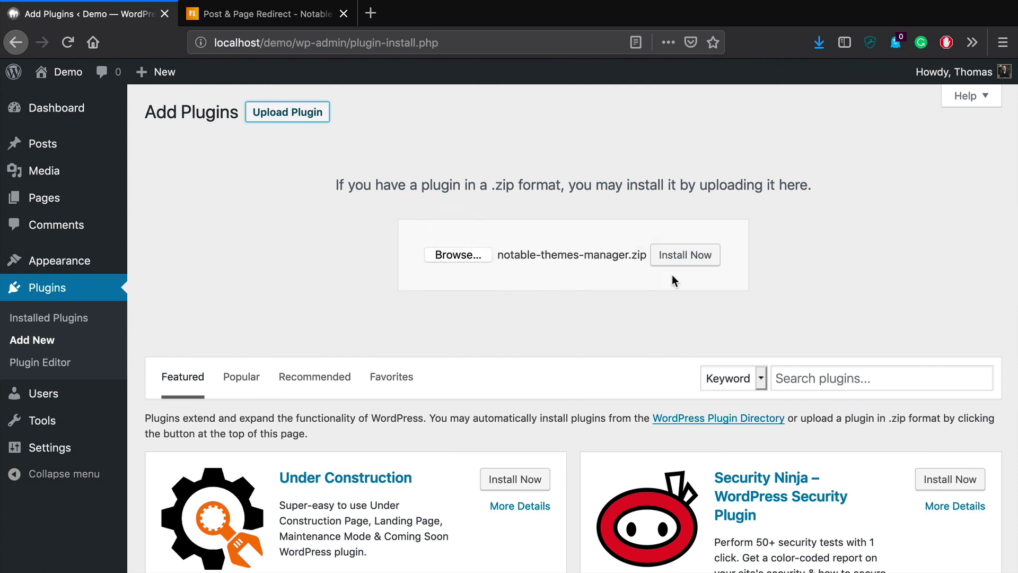
click(699, 255)
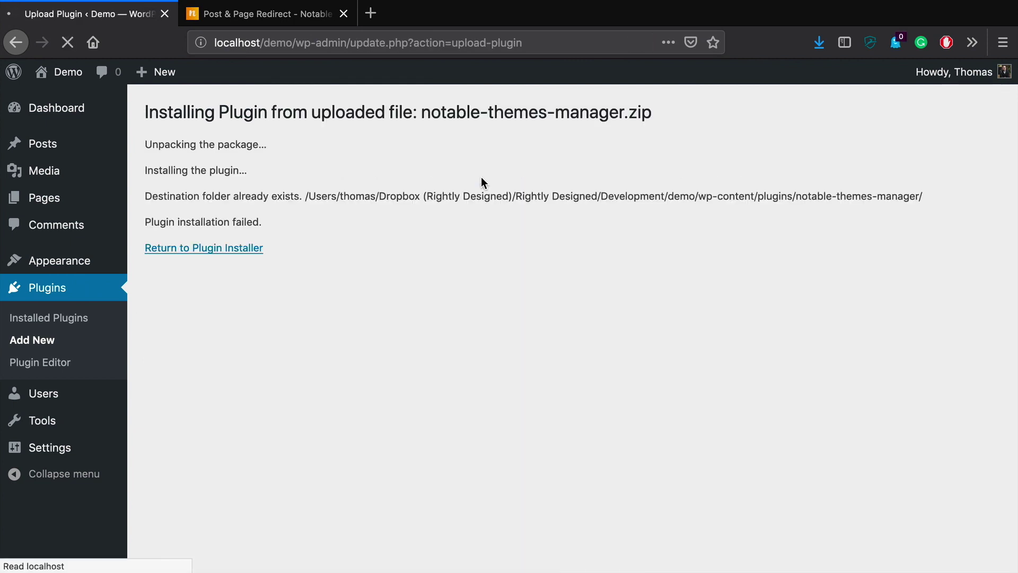
click(50, 295)
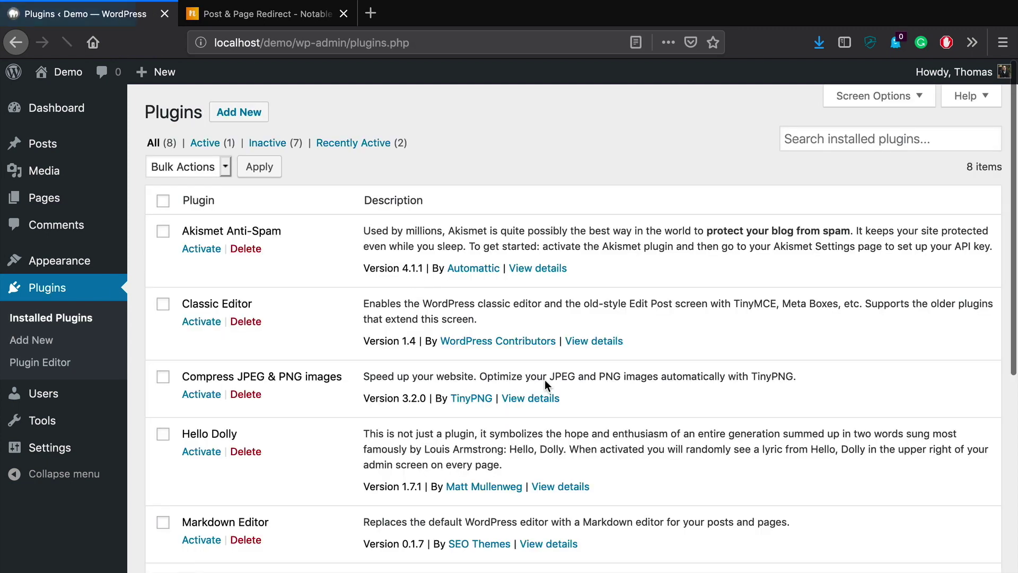
Step: Activate the Notable Themes Manager plugin in the Installed Plugins list
scroll(408, 227, down, 5)
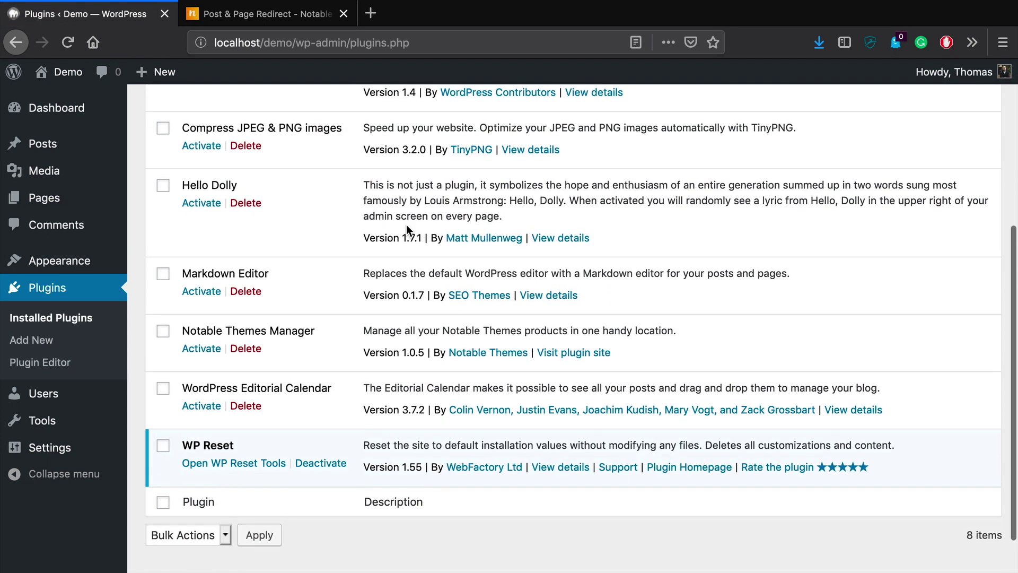
scroll(406, 225, down, 2)
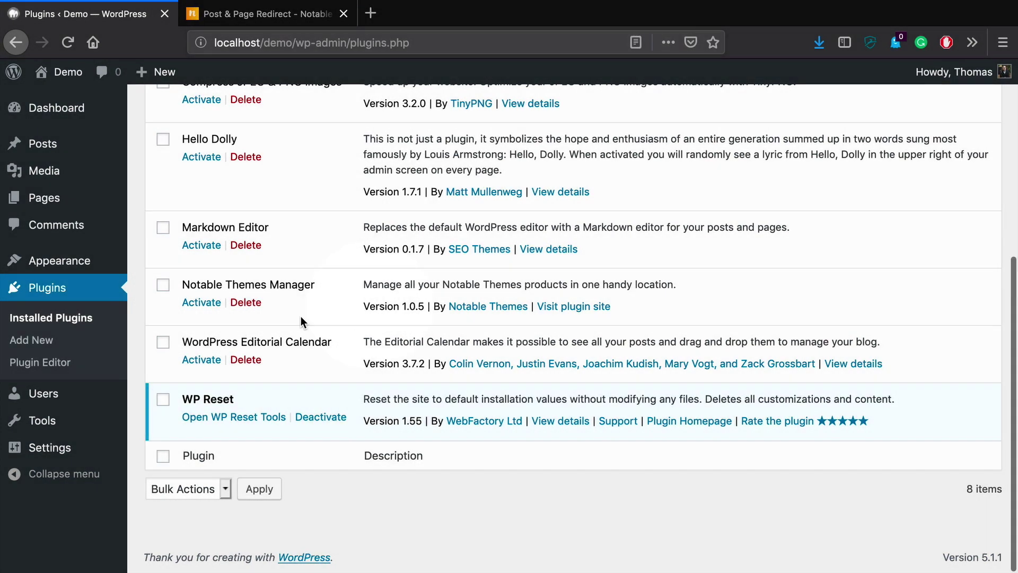
click(202, 303)
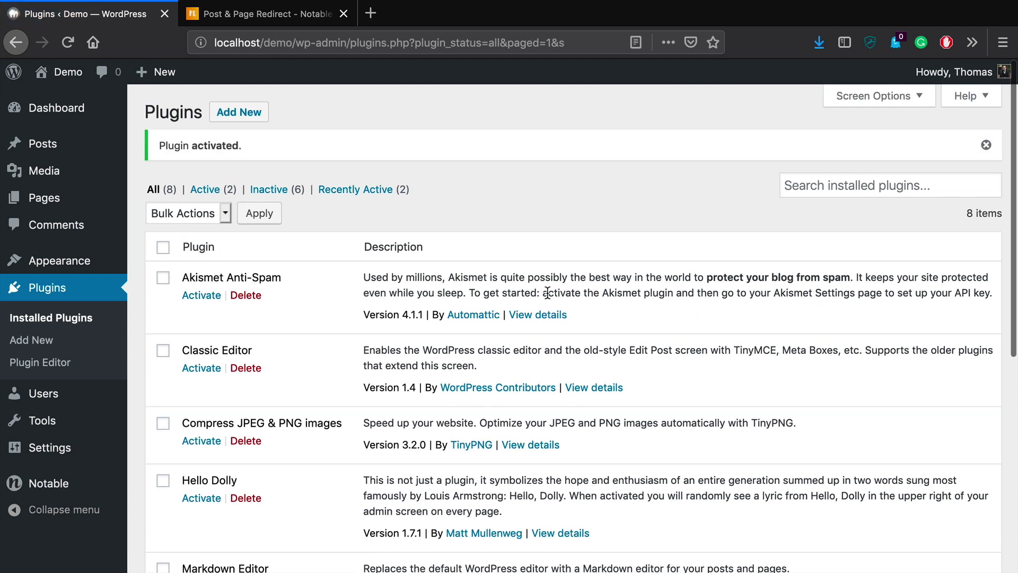
scroll(357, 269, down, 6)
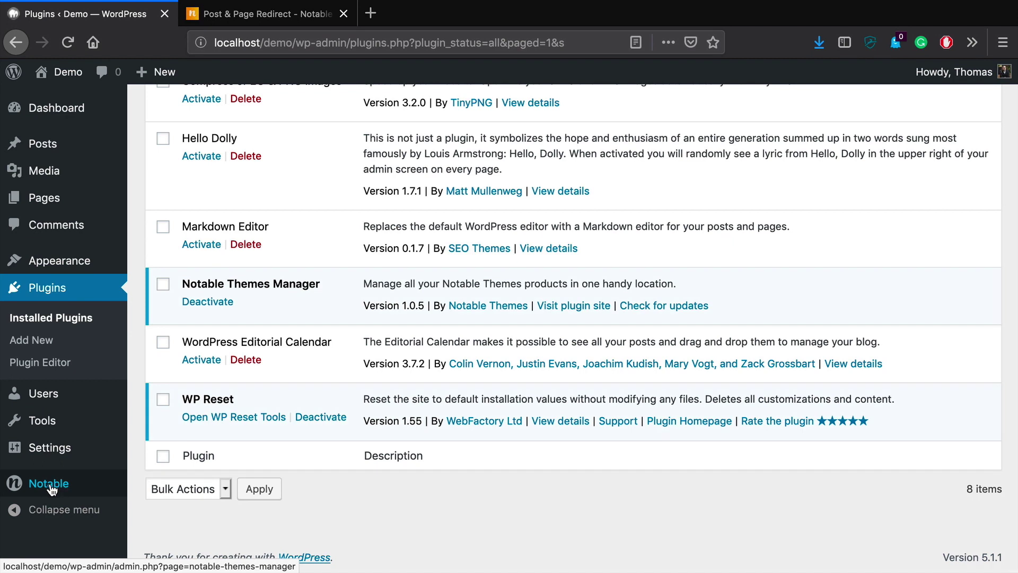
Step: Install the free Post & Page Redirect plugin from the Notable products list
click(50, 486)
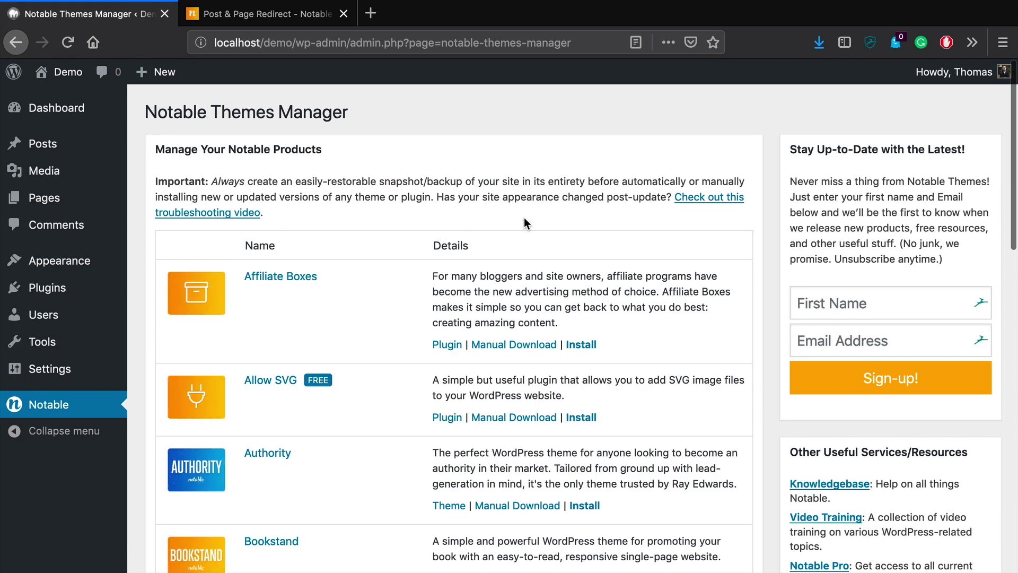
scroll(562, 234, down, 14)
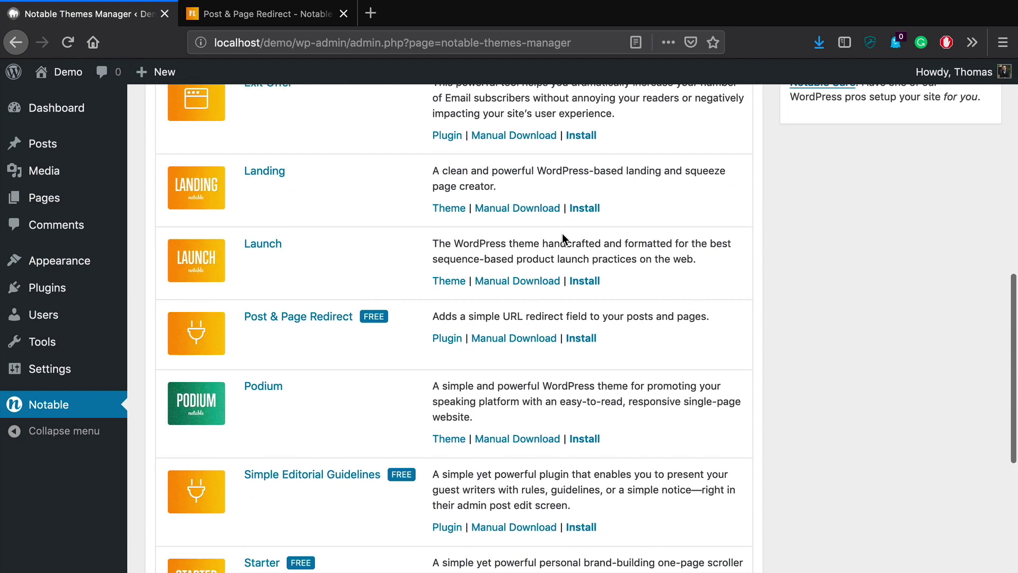
scroll(563, 234, up, 7)
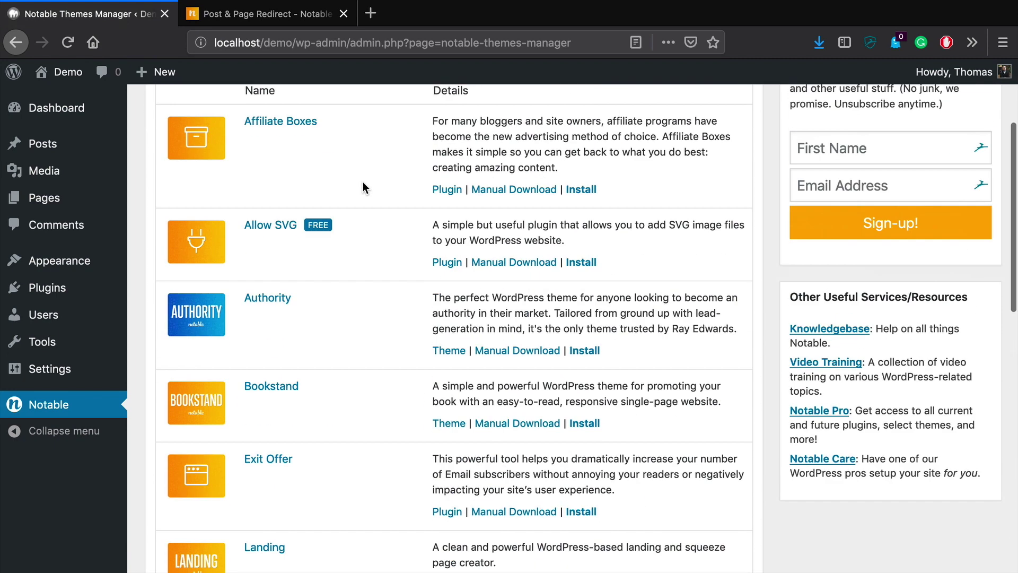
scroll(422, 231, down, 7)
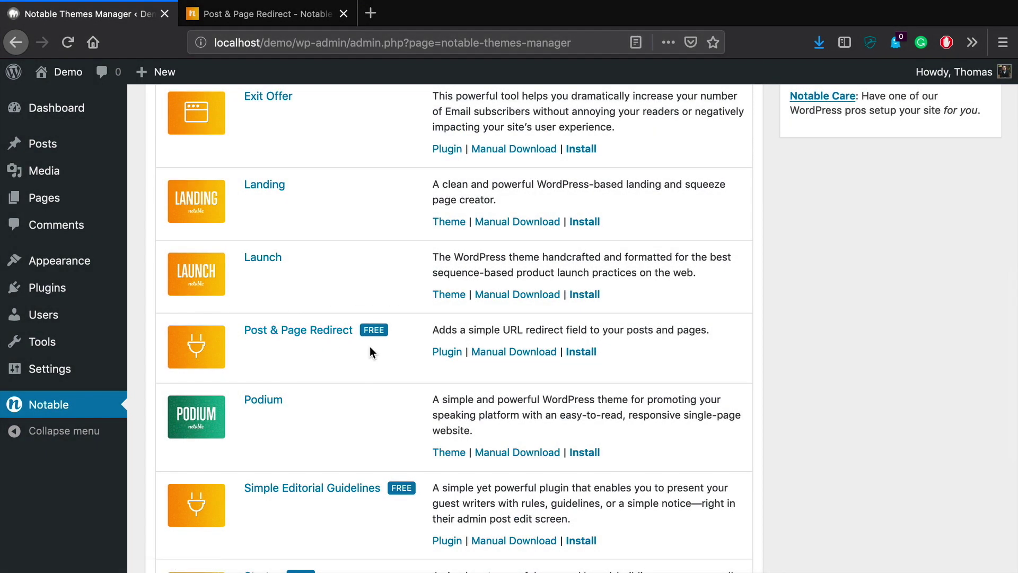
scroll(402, 344, down, 1)
click(582, 298)
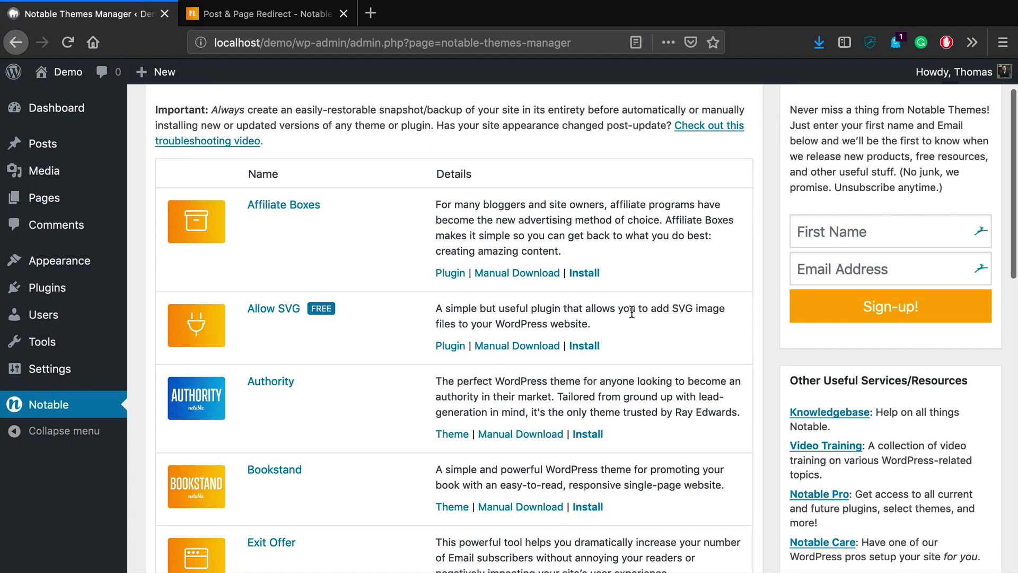
Step: Activate Post & Page Redirect in the Installed Plugins list, then go to All Posts
scroll(574, 346, down, 3)
scroll(573, 340, down, 3)
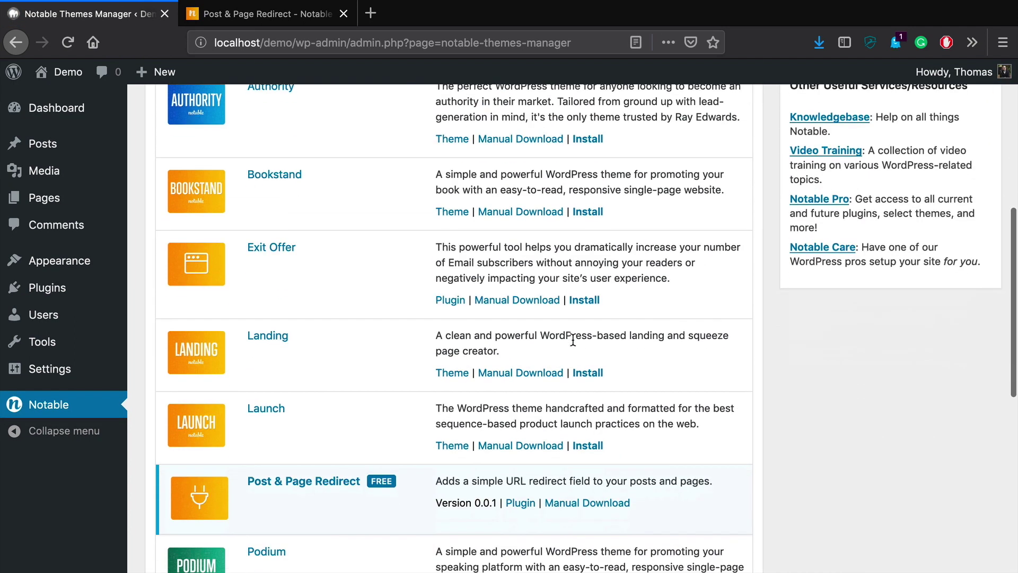
click(46, 289)
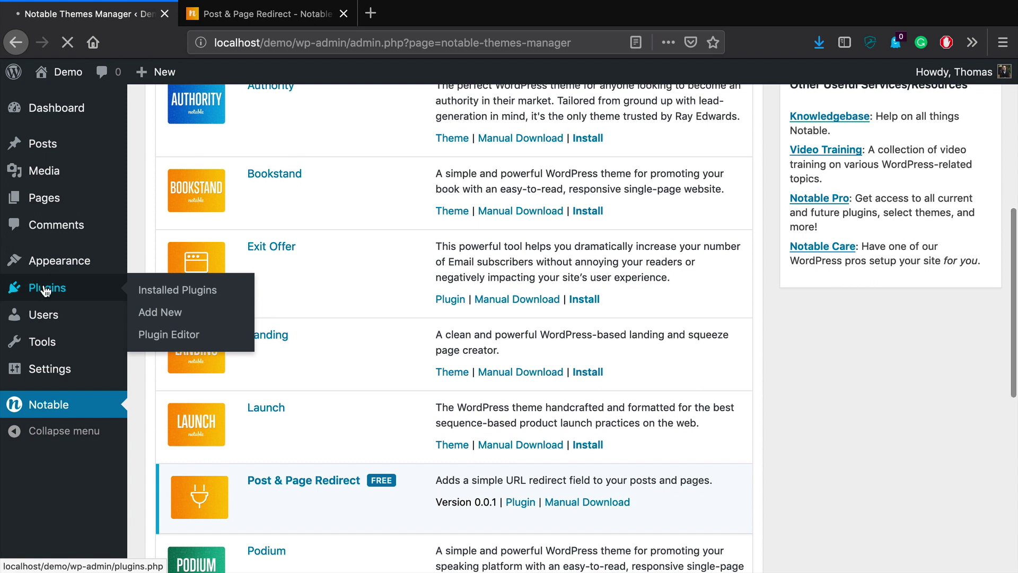
scroll(385, 366, down, 7)
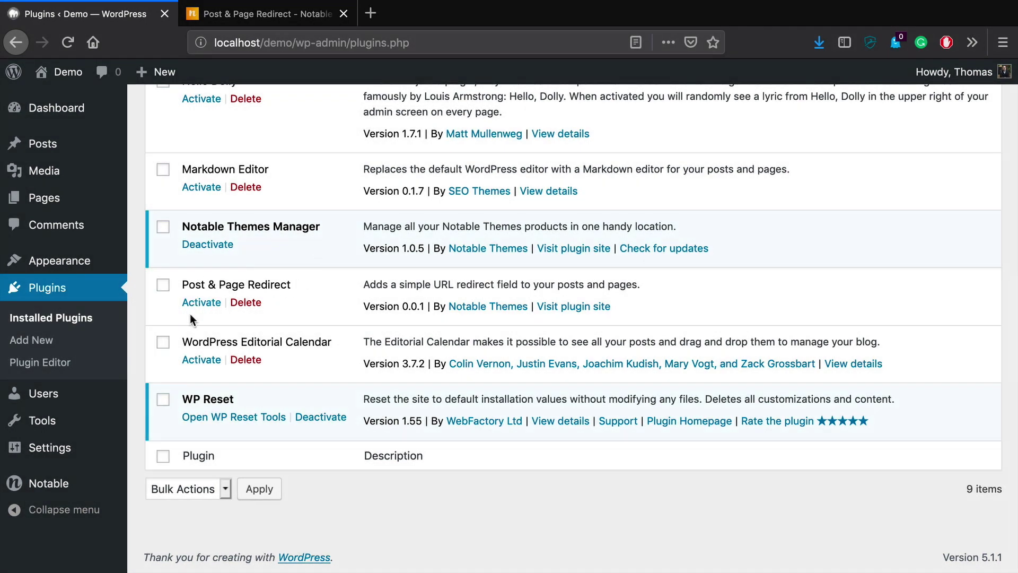
click(201, 310)
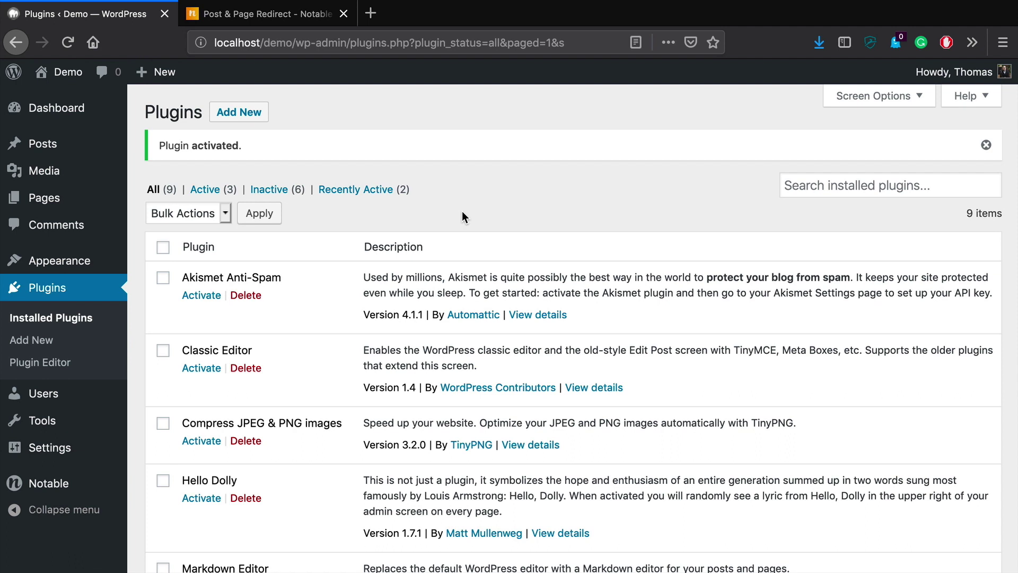
mouse_move(62, 151)
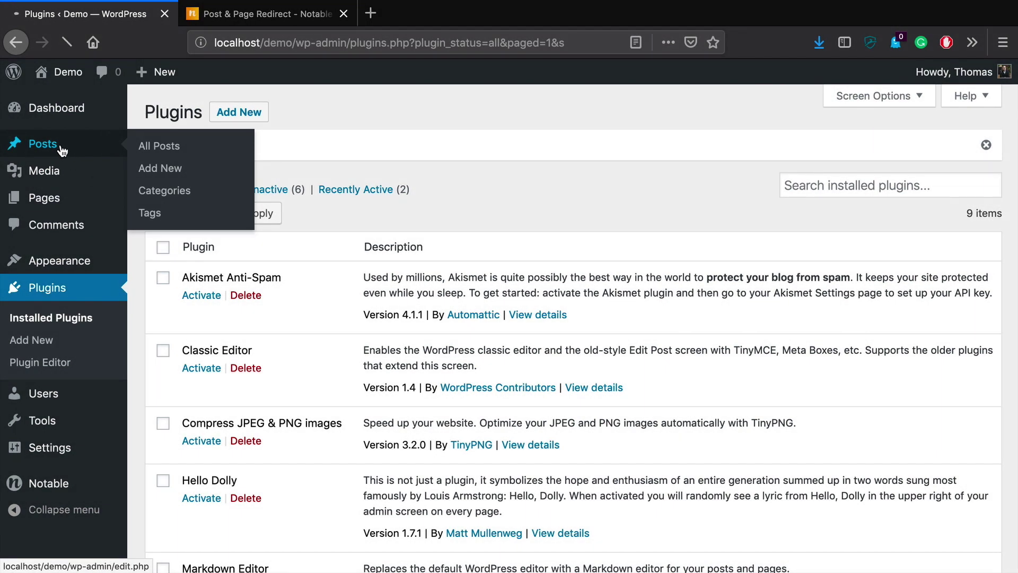
click(155, 146)
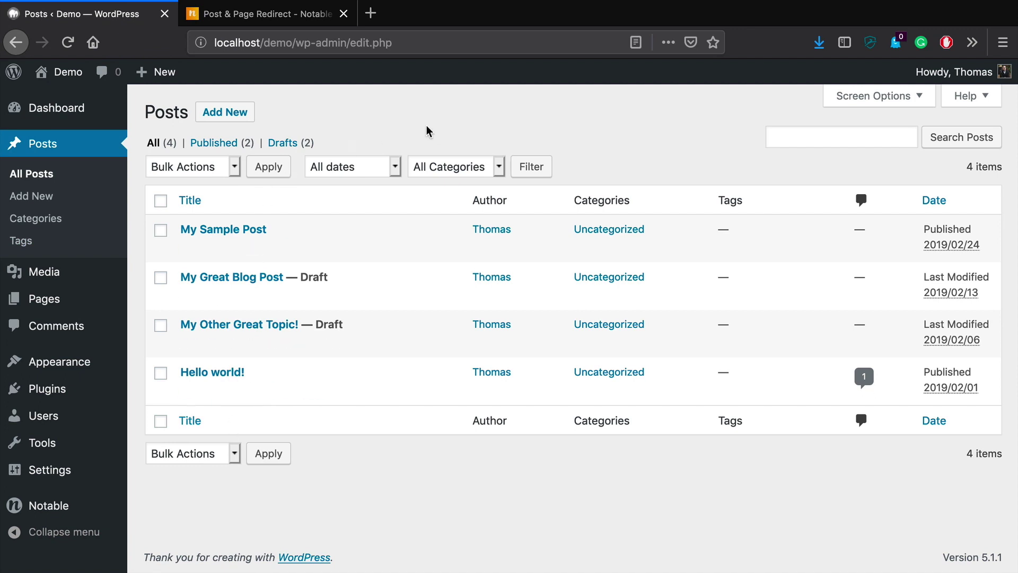
Step: View My Sample Post on the live Demo site, scroll through it, and return to the Posts list
mouse_move(227, 230)
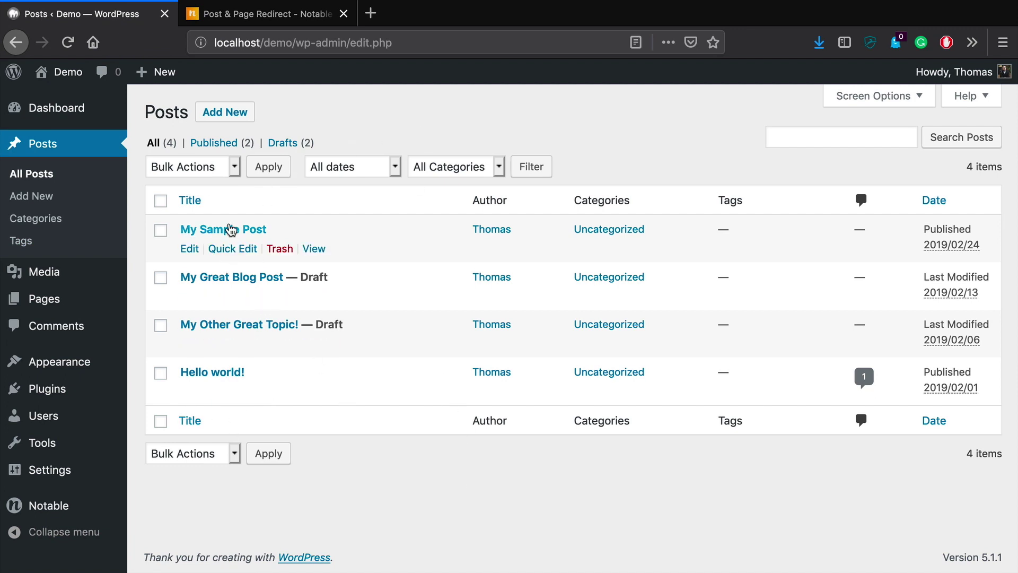
click(313, 249)
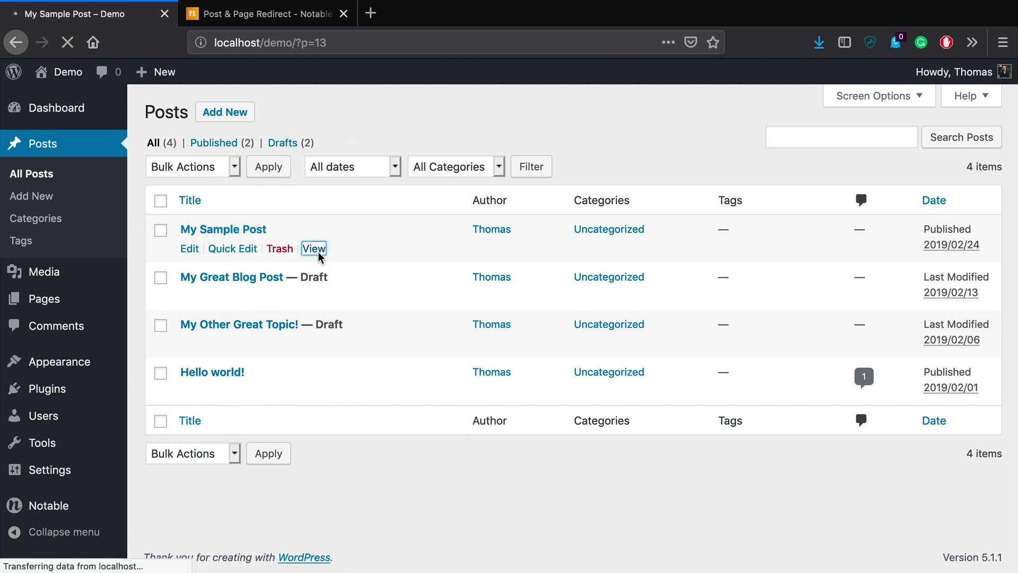
scroll(446, 403, down, 10)
scroll(446, 403, down, 5)
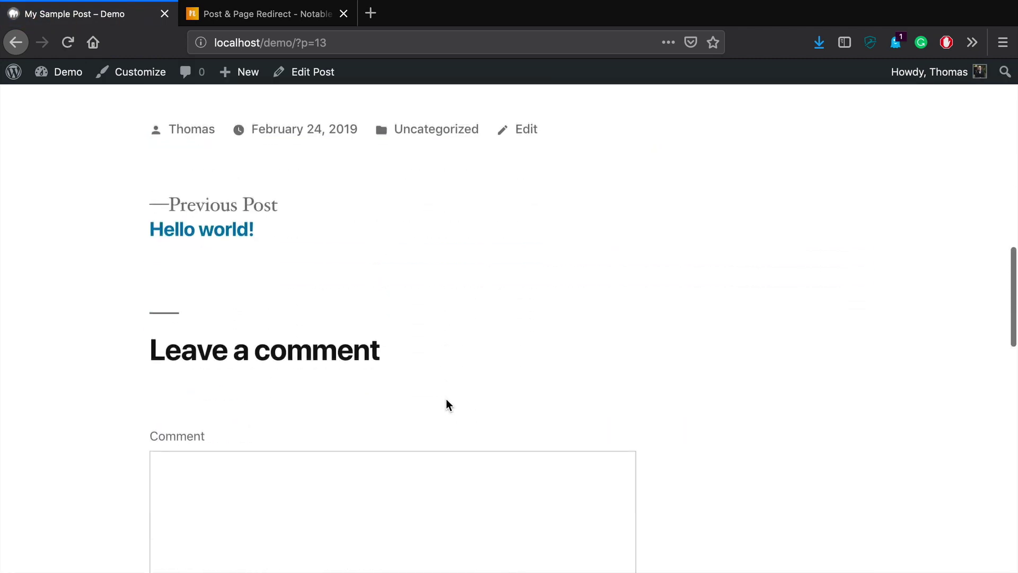
scroll(446, 403, up, 15)
scroll(447, 405, down, 5)
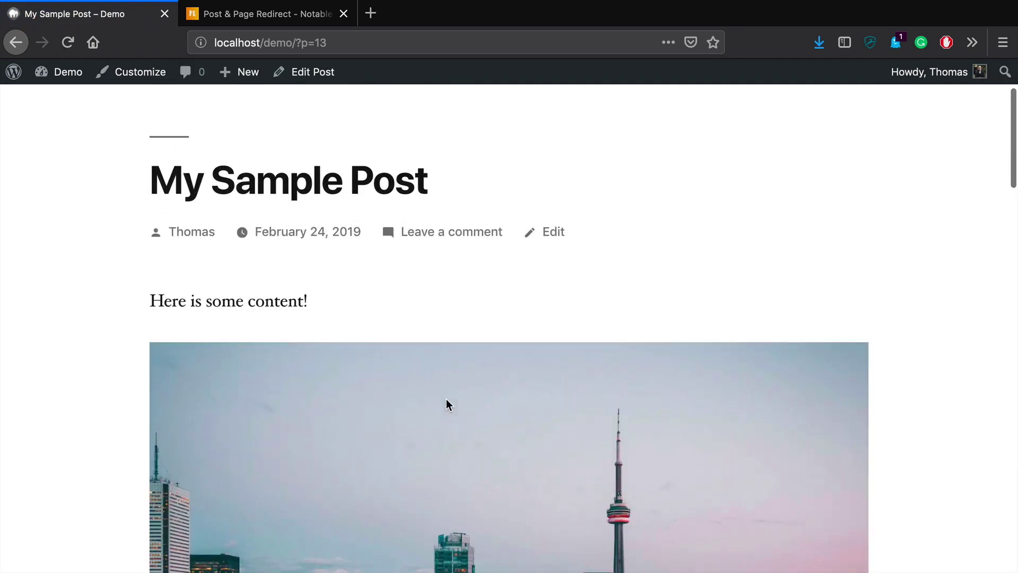
scroll(447, 404, down, 2)
scroll(447, 405, up, 1)
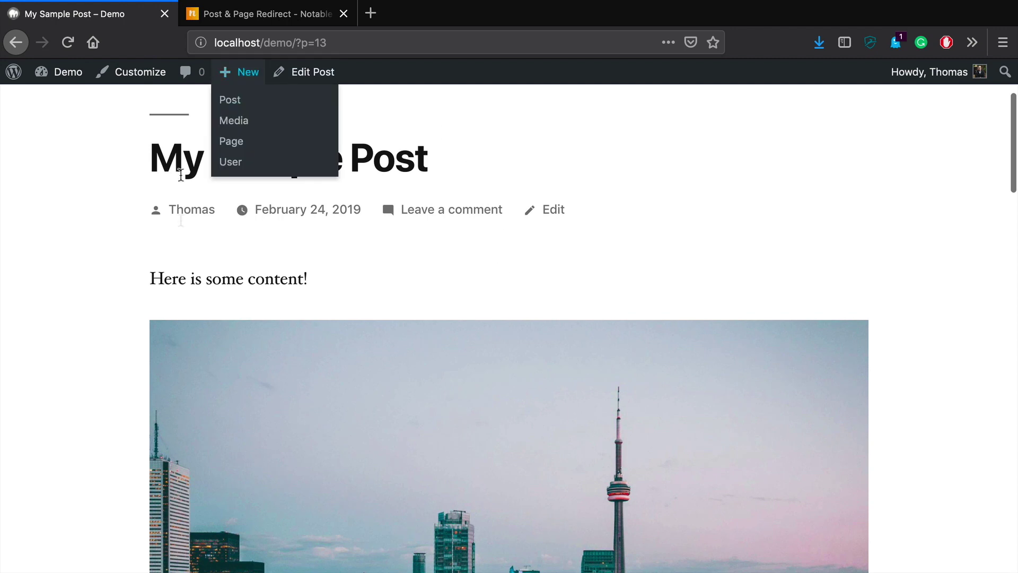
scroll(562, 437, down, 3)
scroll(562, 437, down, 15)
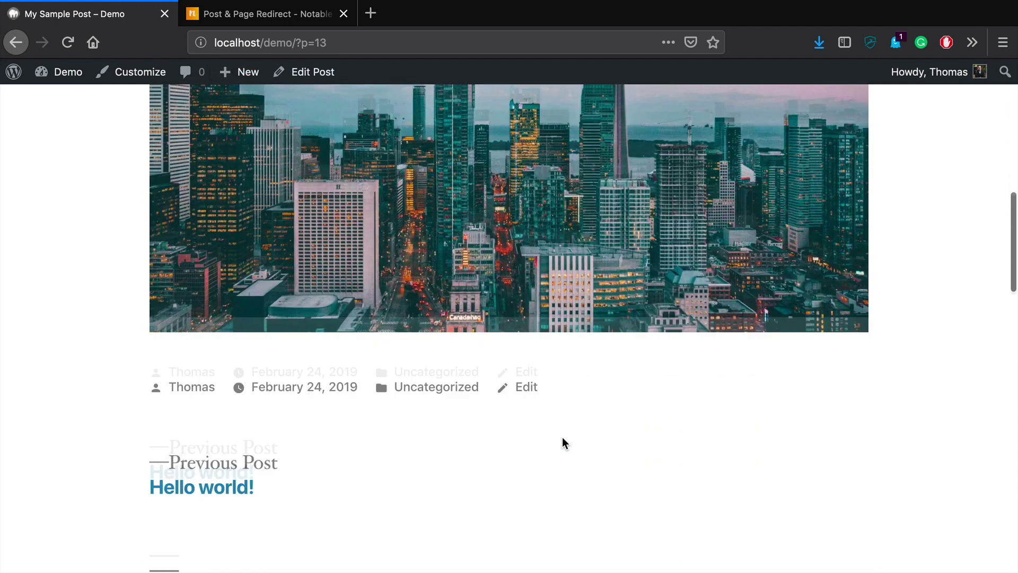
scroll(562, 438, up, 11)
scroll(562, 437, up, 10)
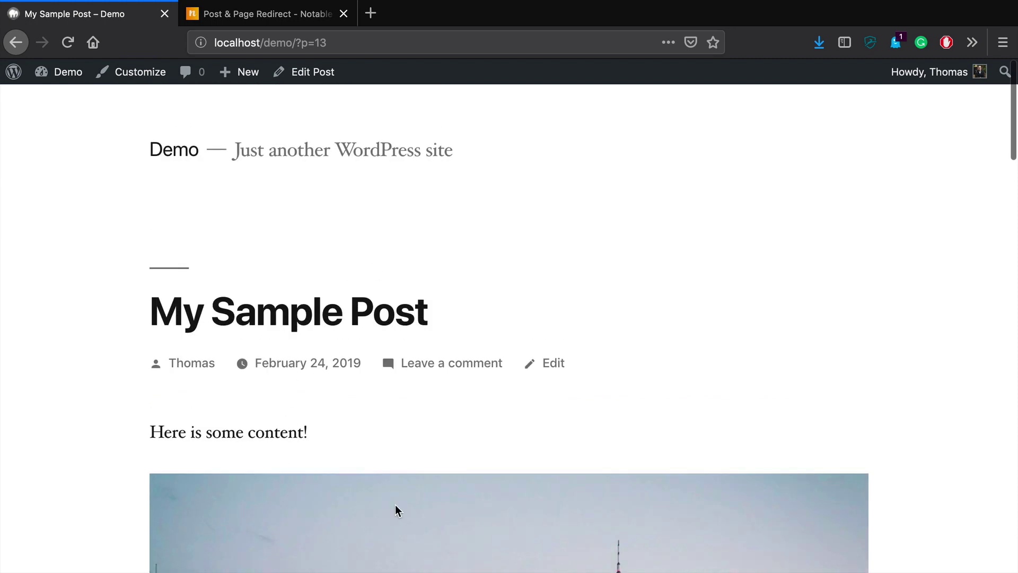
scroll(398, 511, down, 3)
scroll(399, 511, up, 3)
click(16, 43)
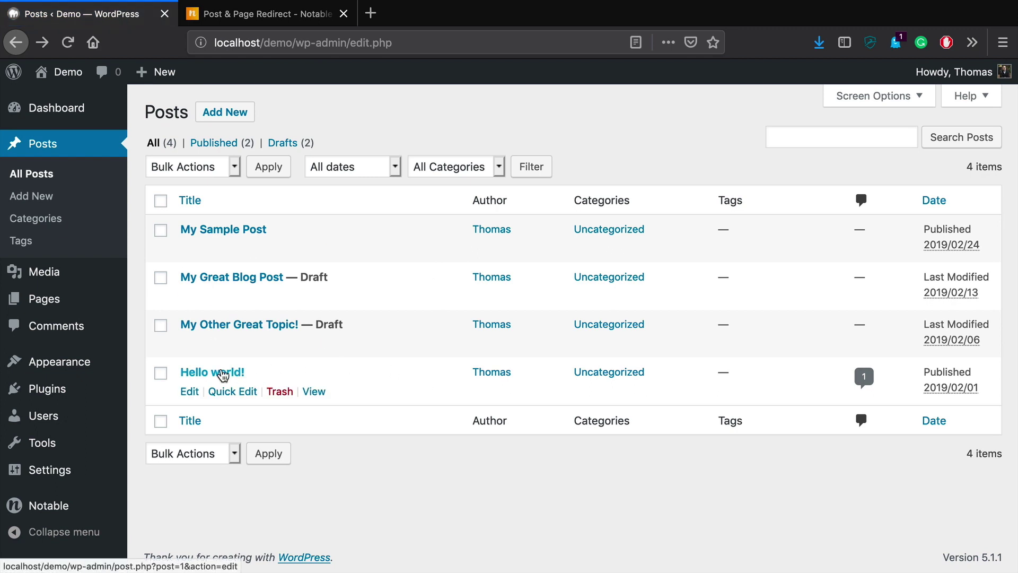
Step: Open the Hello world! post in the editor, look it over, then return to the Dashboard
click(222, 374)
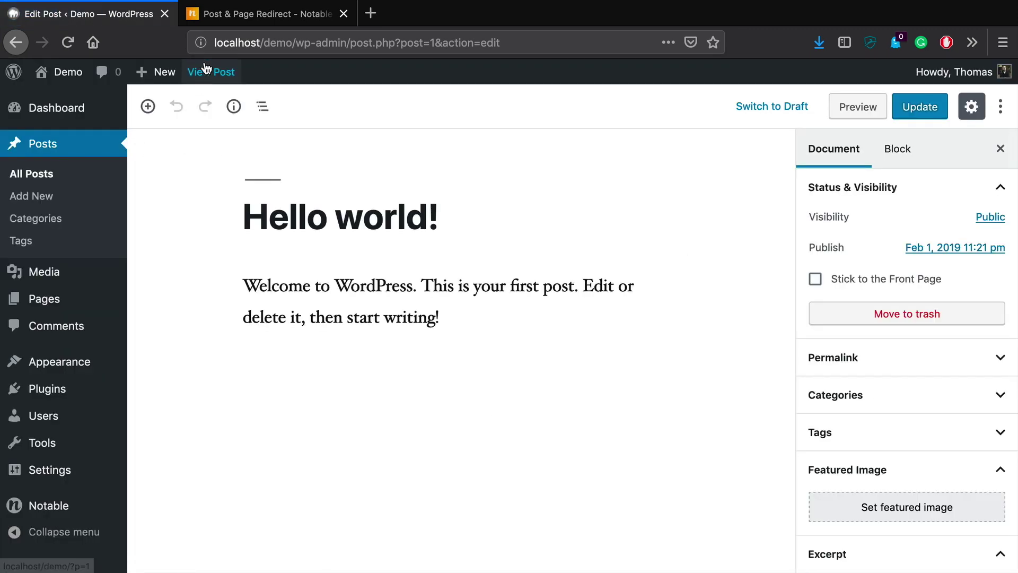
scroll(494, 373, down, 4)
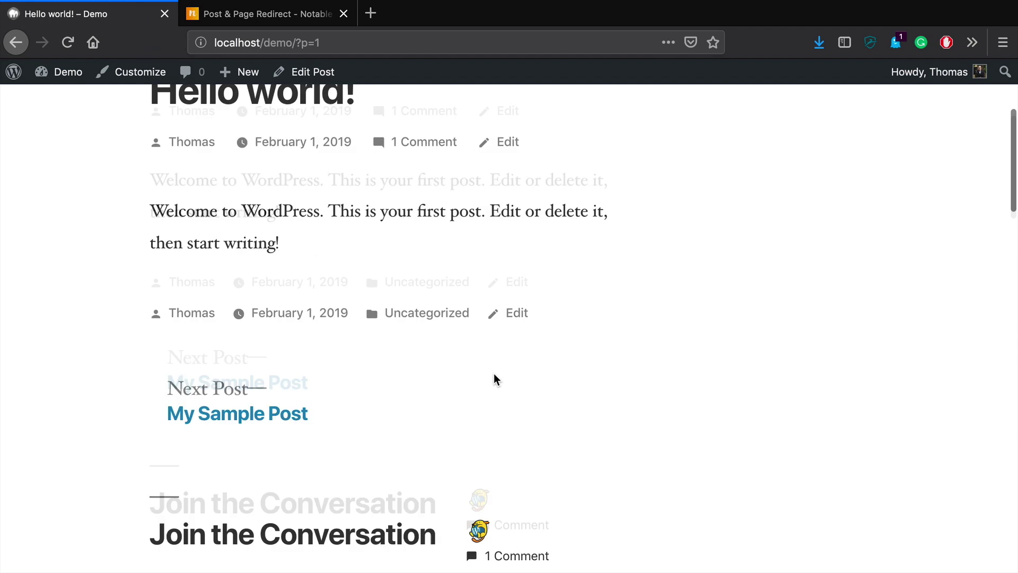
scroll(494, 379, up, 4)
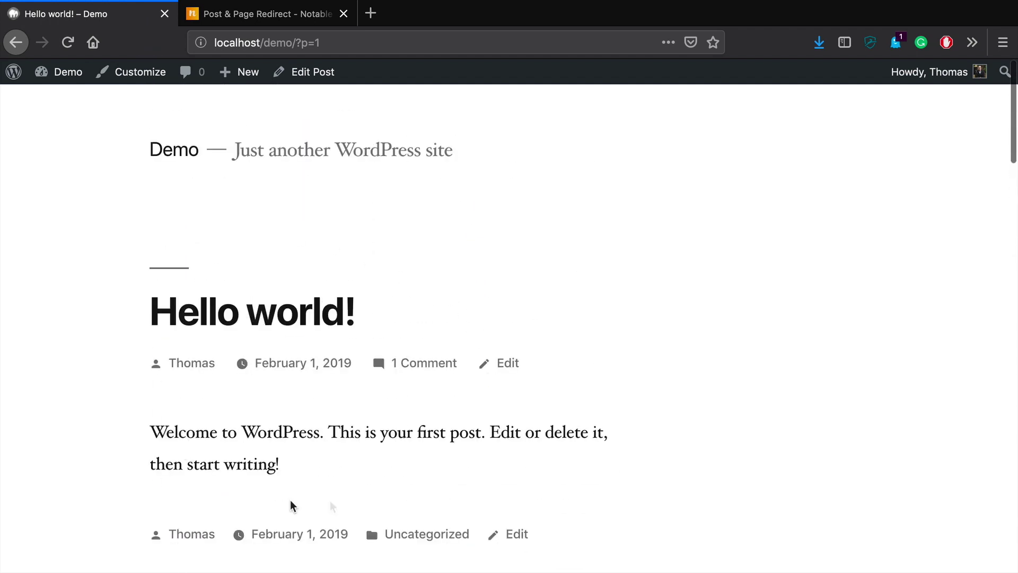
scroll(370, 289, down, 1)
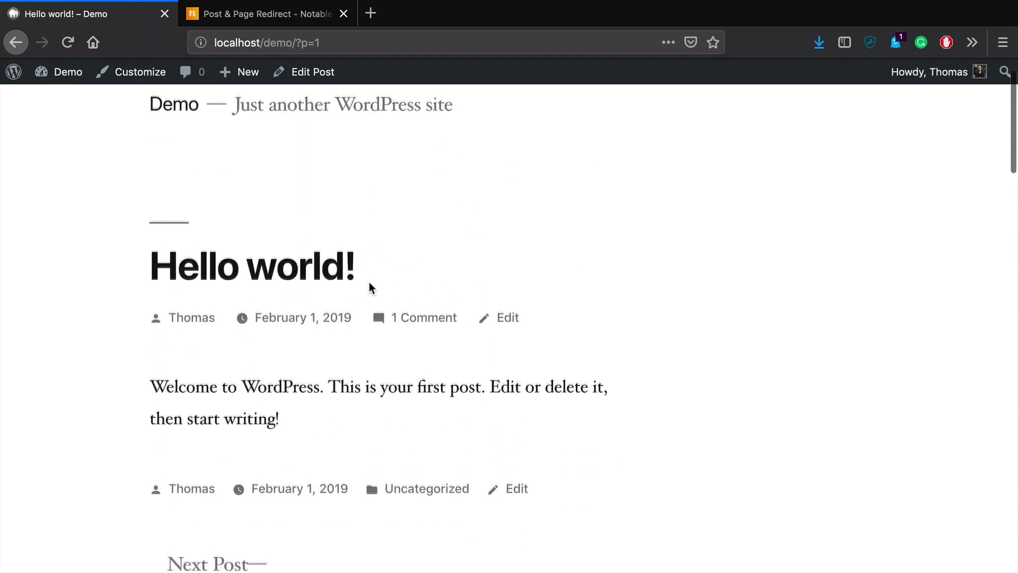
scroll(371, 289, up, 1)
click(61, 80)
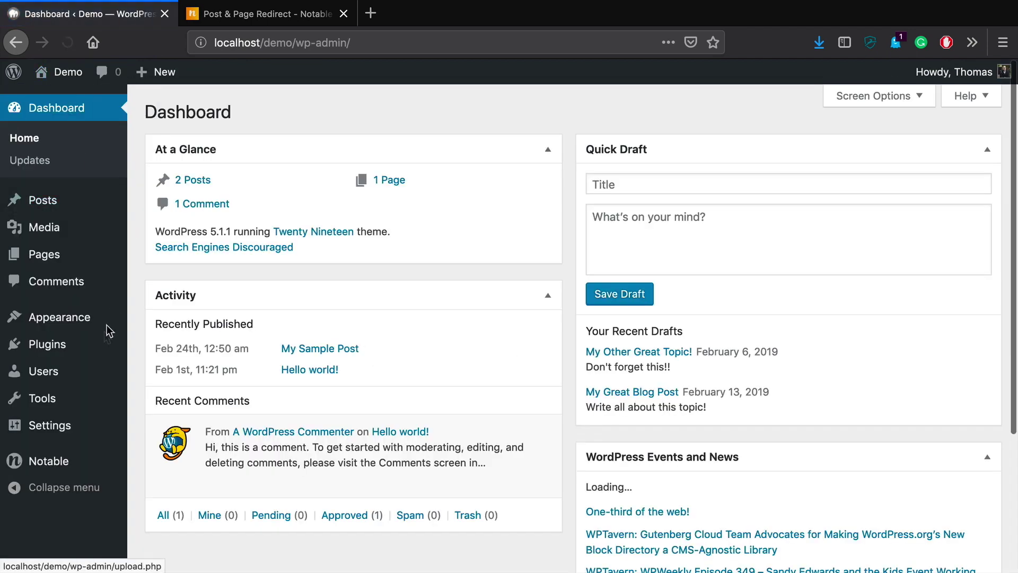
Step: Open My Sample Post in the editor, view it live, then return to the Dashboard
mouse_move(102, 346)
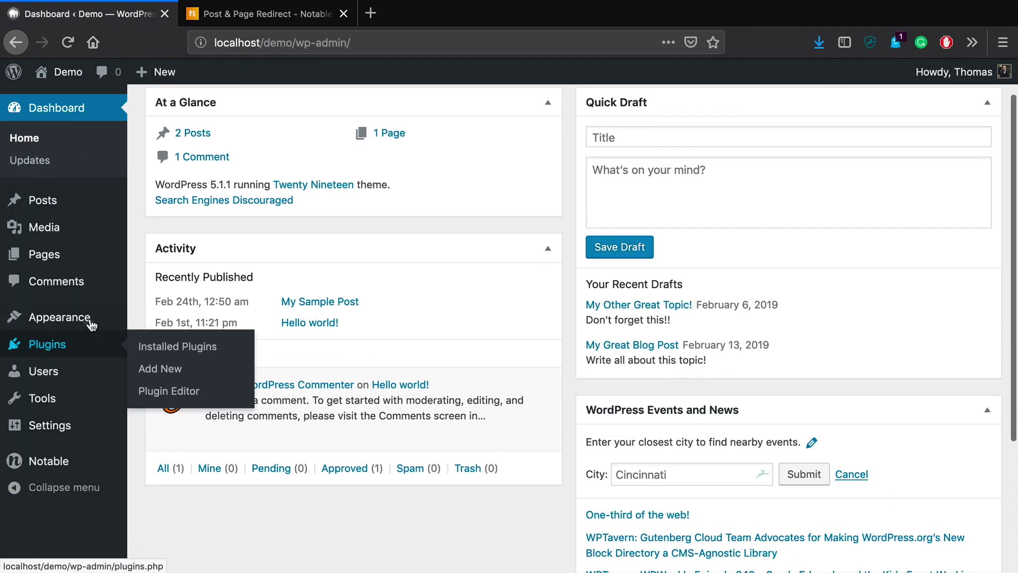
mouse_move(57, 207)
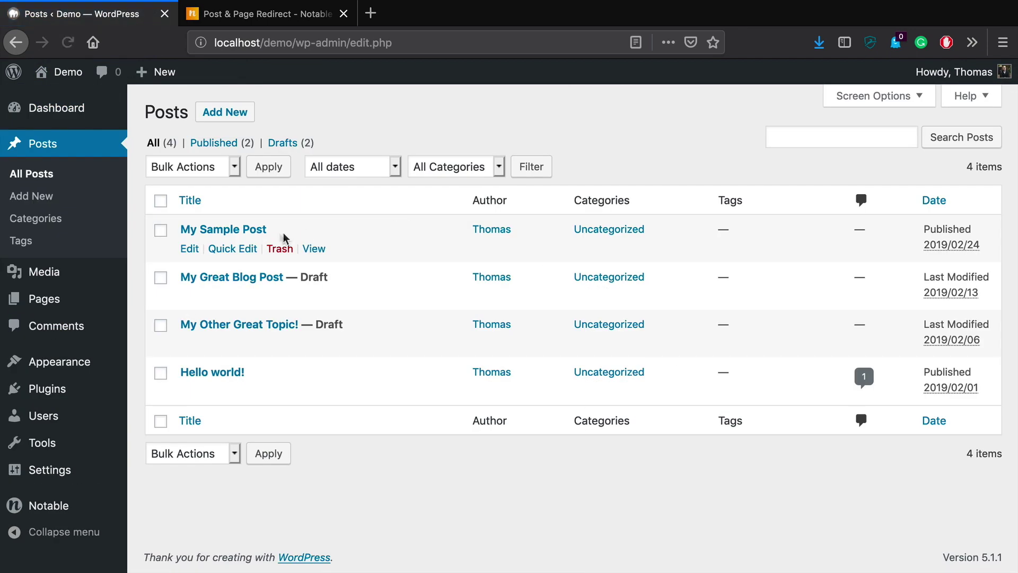
click(250, 232)
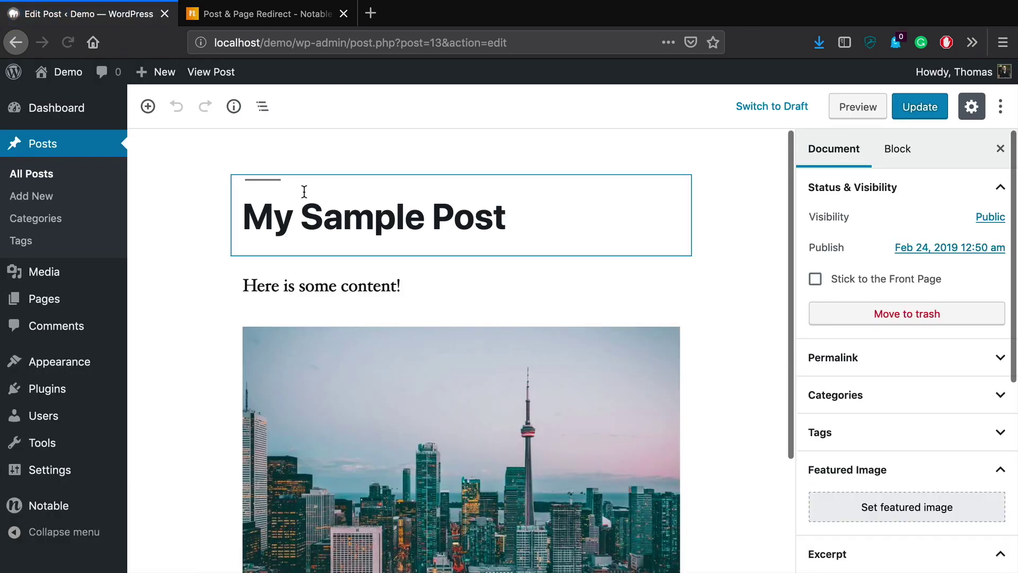
click(211, 71)
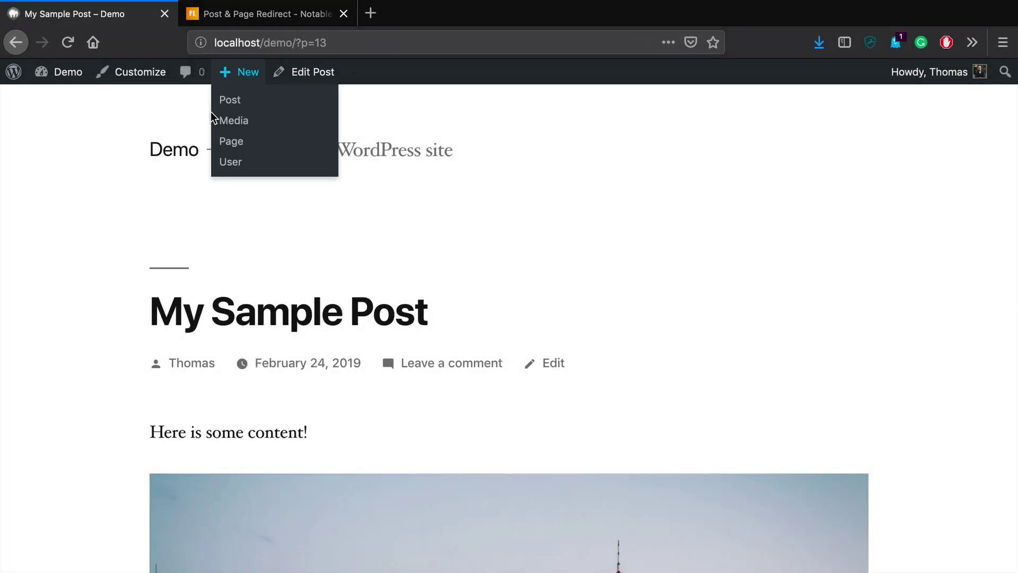
mouse_move(63, 80)
click(82, 97)
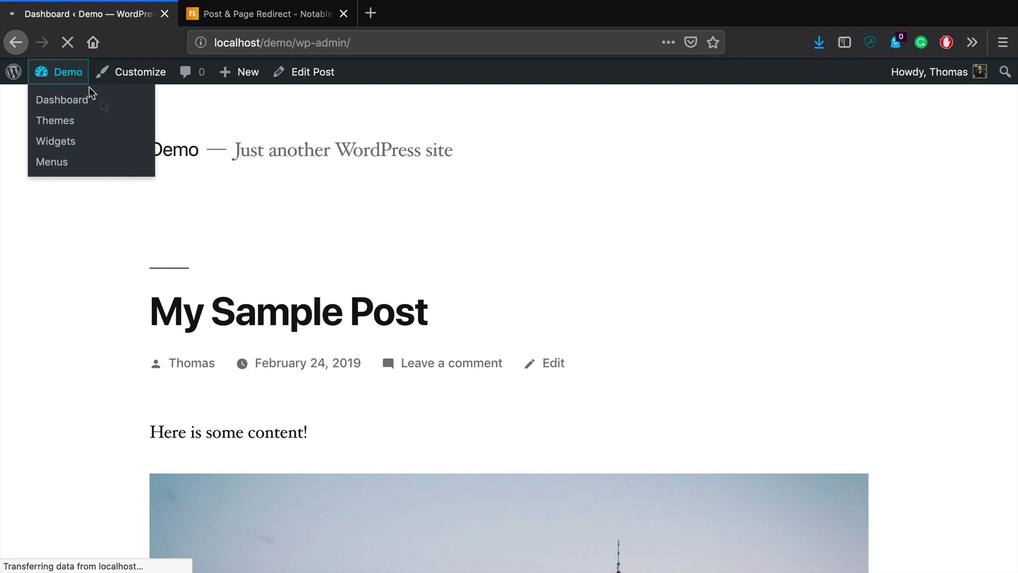
Step: Switch the permalinks to the Post name structure (/%postname%/) and save the change
click(64, 425)
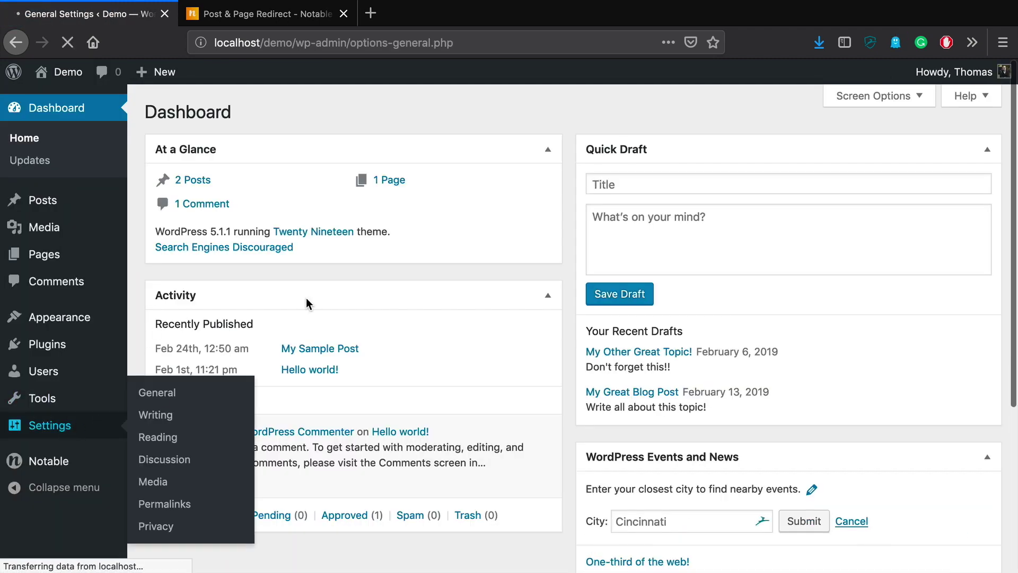
scroll(265, 372, down, 3)
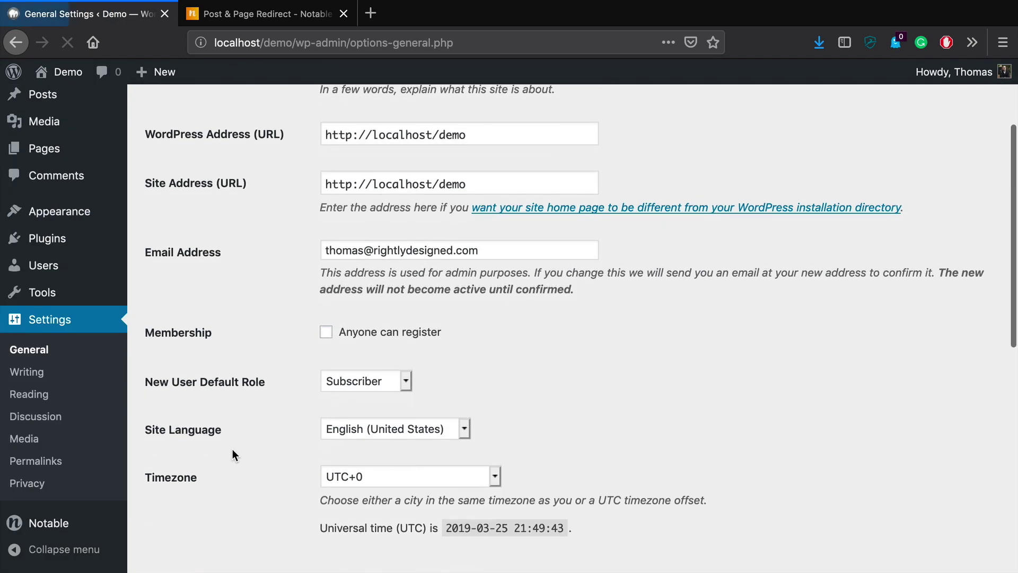
click(36, 461)
scroll(297, 209, down, 3)
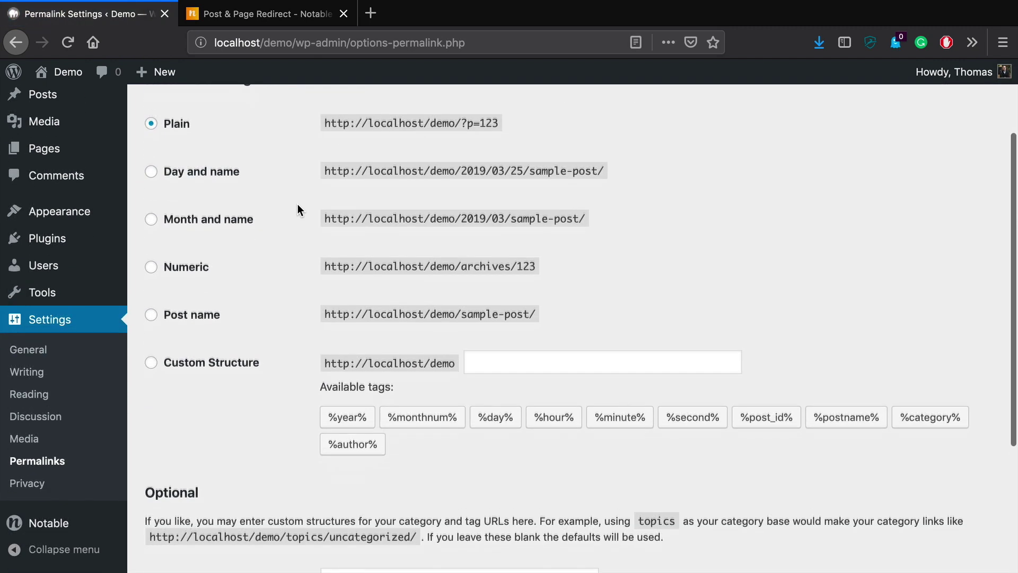
scroll(298, 208, down, 1)
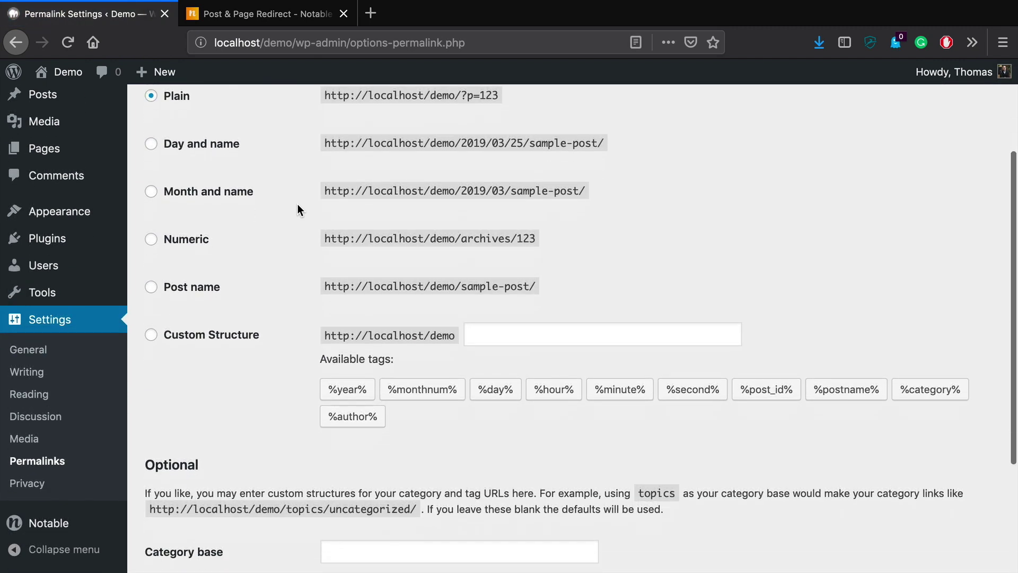
click(196, 295)
scroll(321, 291, down, 6)
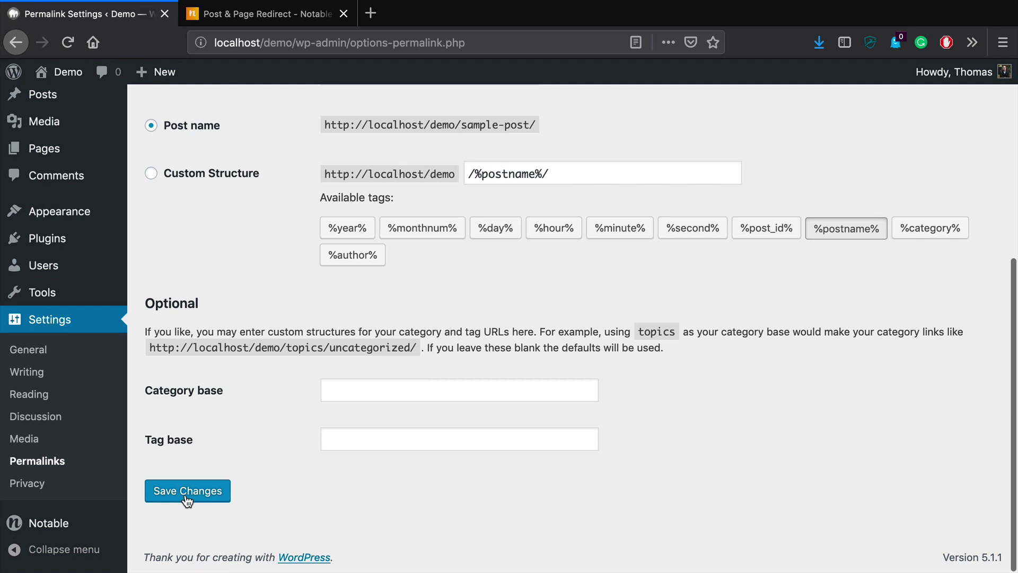
click(187, 498)
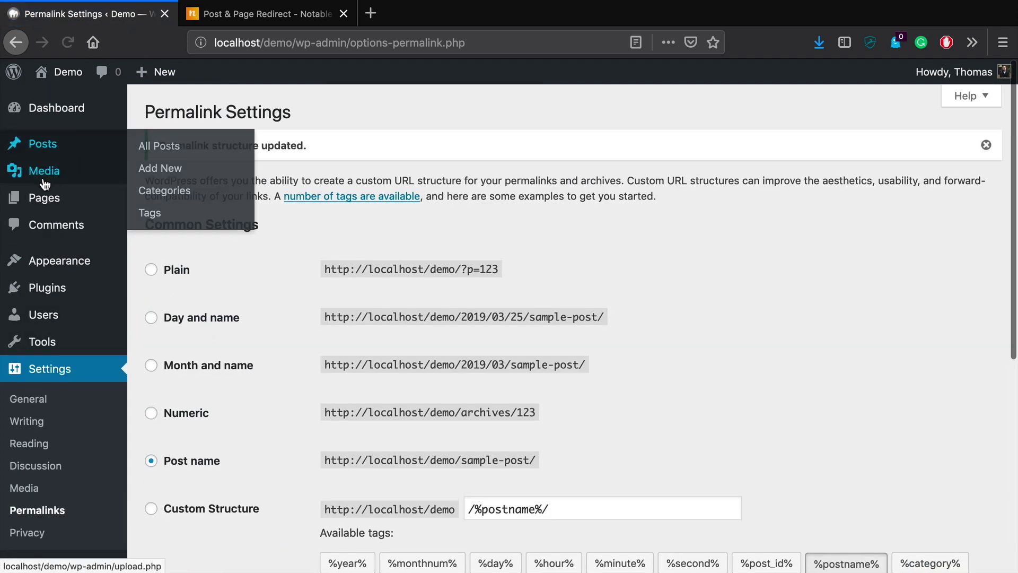
click(55, 146)
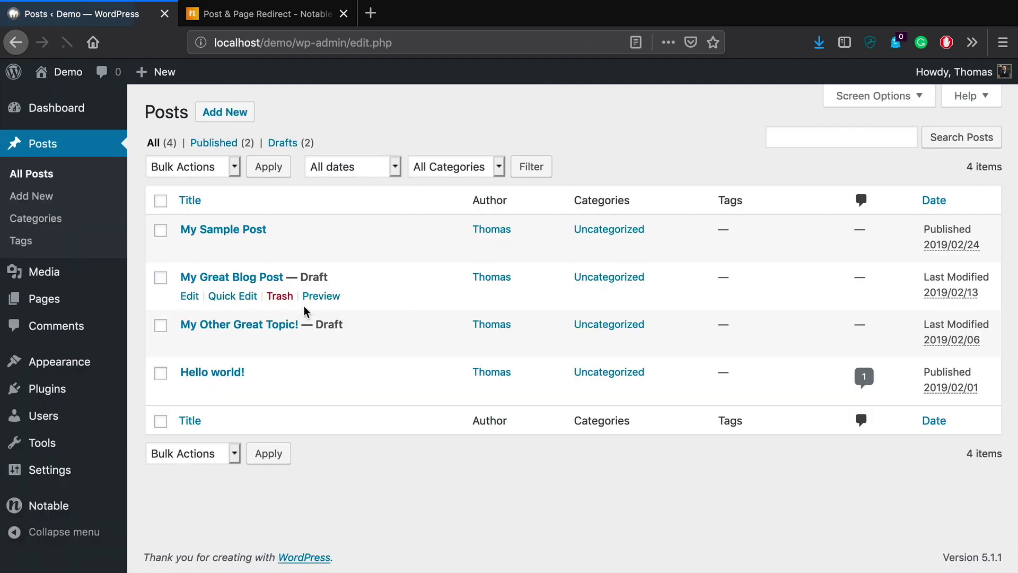
Step: View Hello world! live, confirm its address ends in /hello-world/, then return to the Dashboard
click(314, 391)
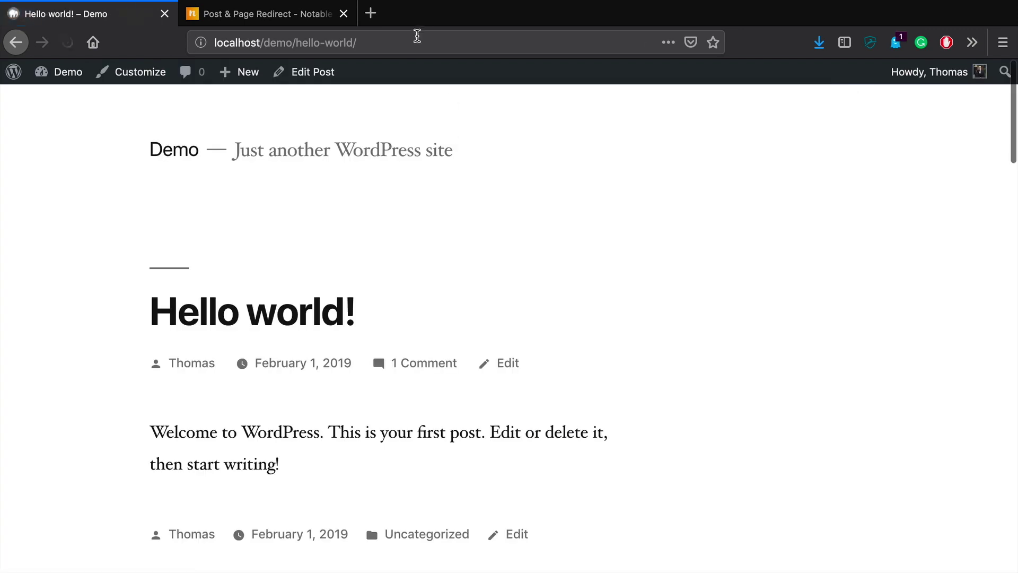
drag(359, 43, 326, 39)
click(630, 281)
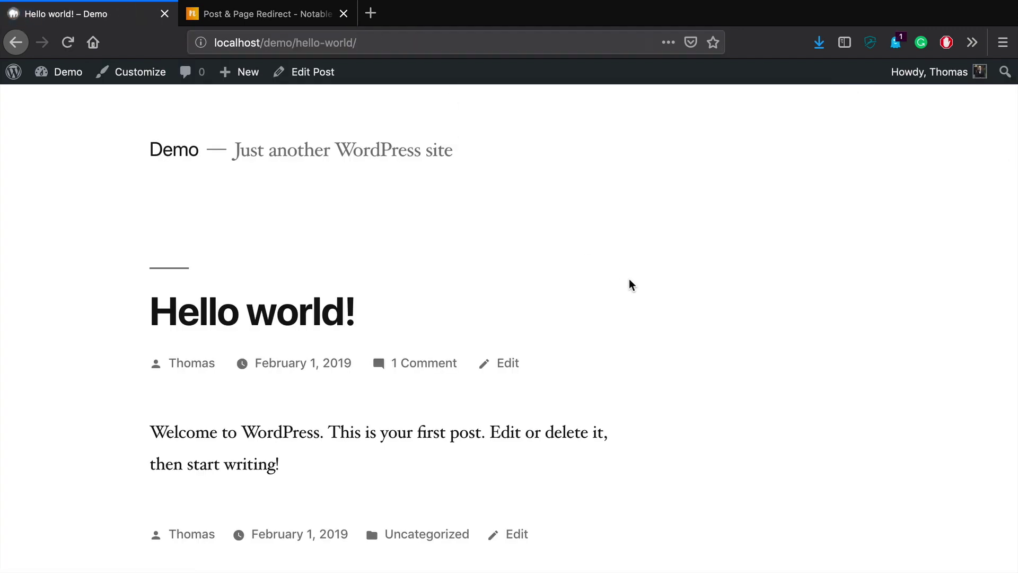
scroll(407, 322, down, 4)
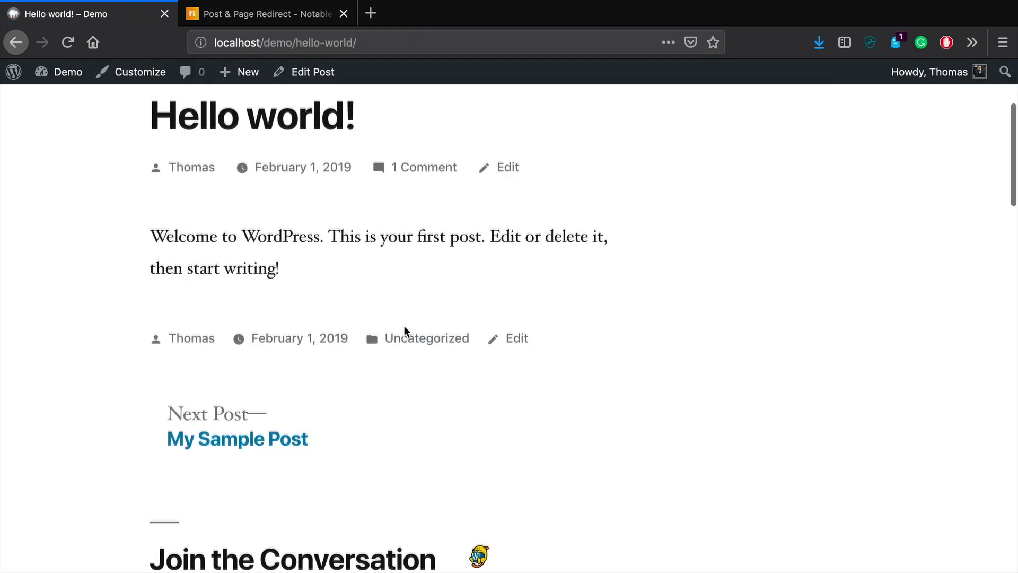
scroll(404, 326, up, 4)
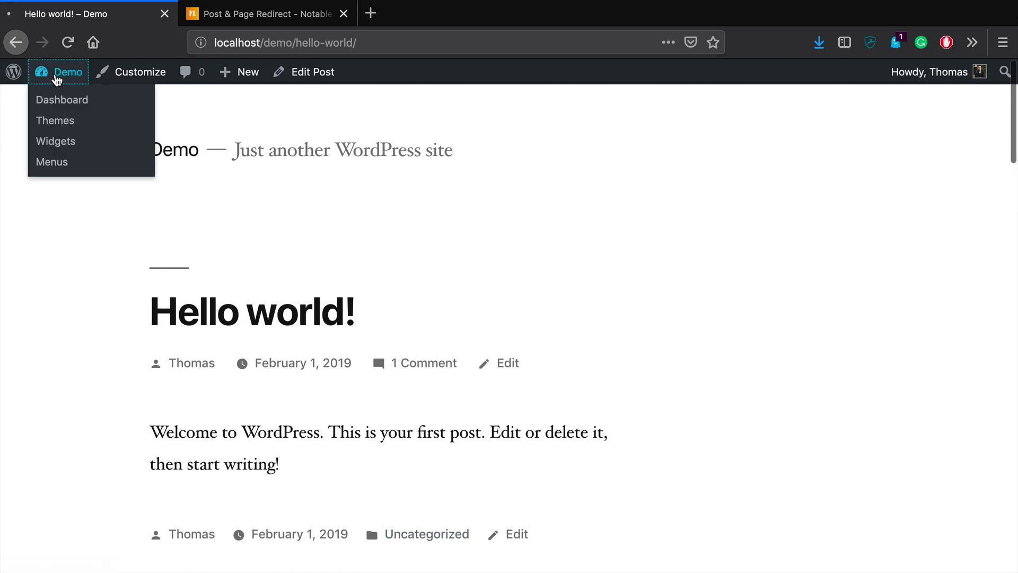
click(57, 79)
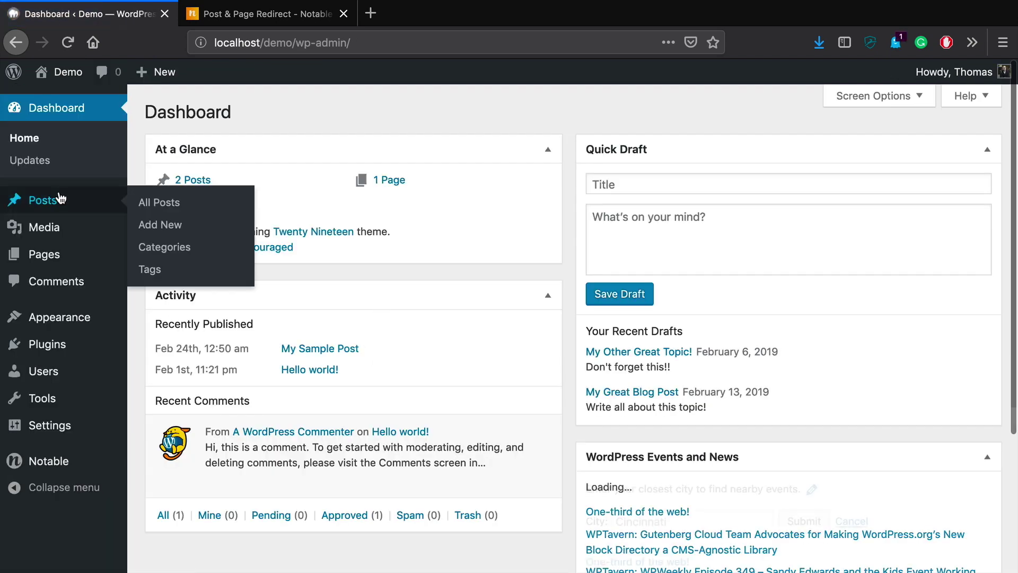
Step: View My Sample Post live at localhost/demo/my-sample-post/, checking its URL, then return to the Dashboard
click(60, 198)
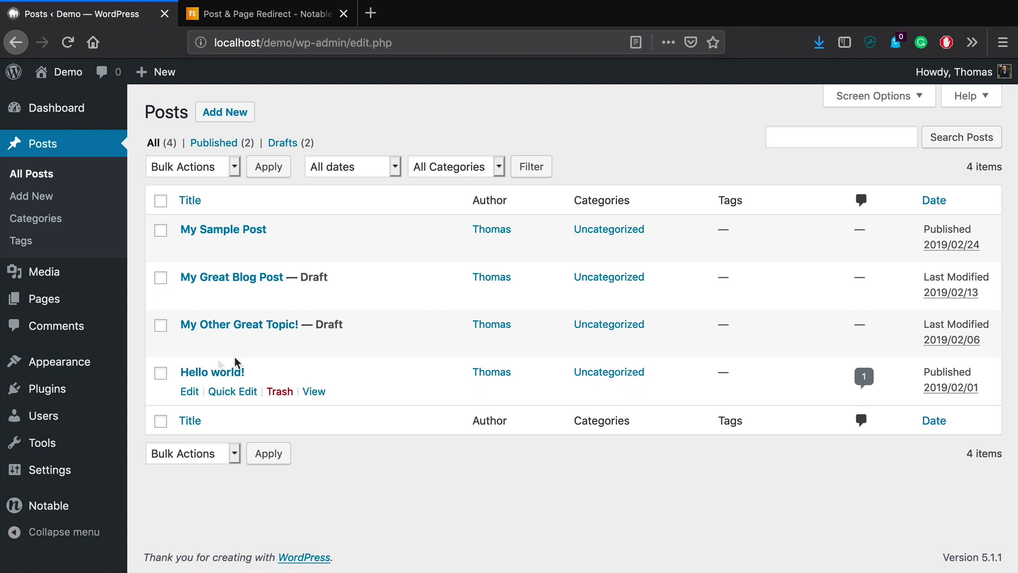
click(315, 249)
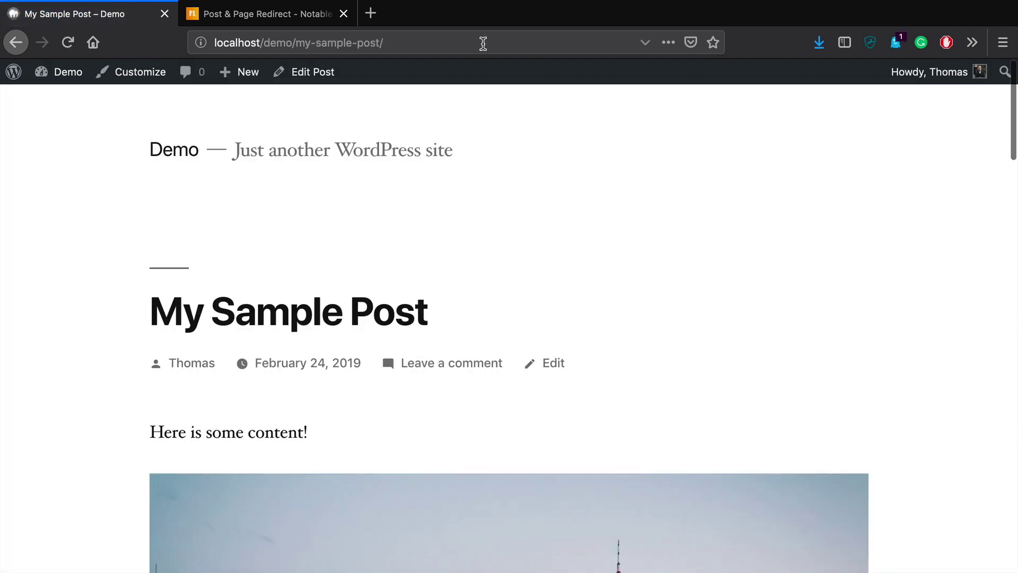
click(479, 47)
key(super+c)
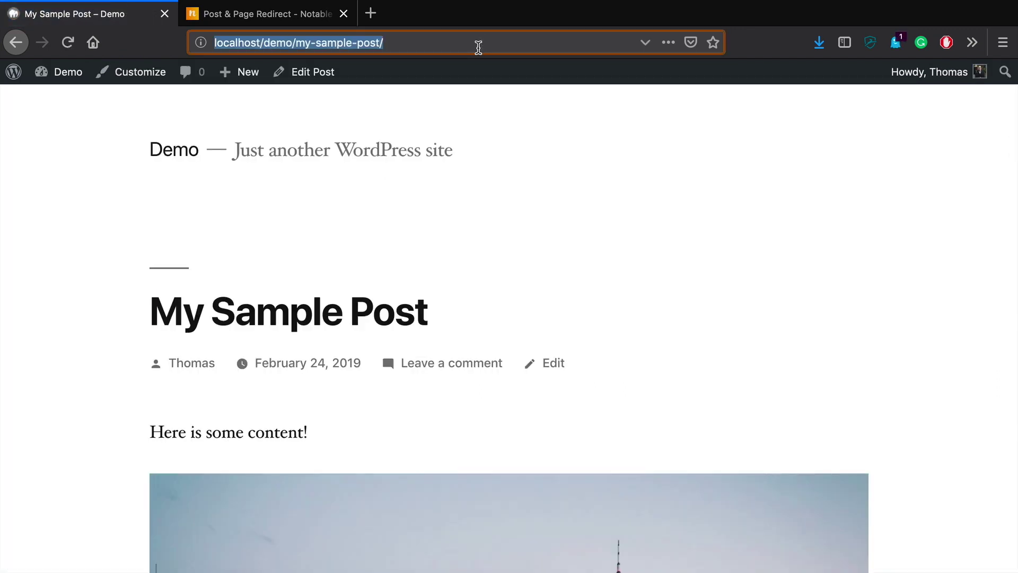
click(901, 228)
scroll(601, 372, down, 5)
scroll(602, 371, up, 5)
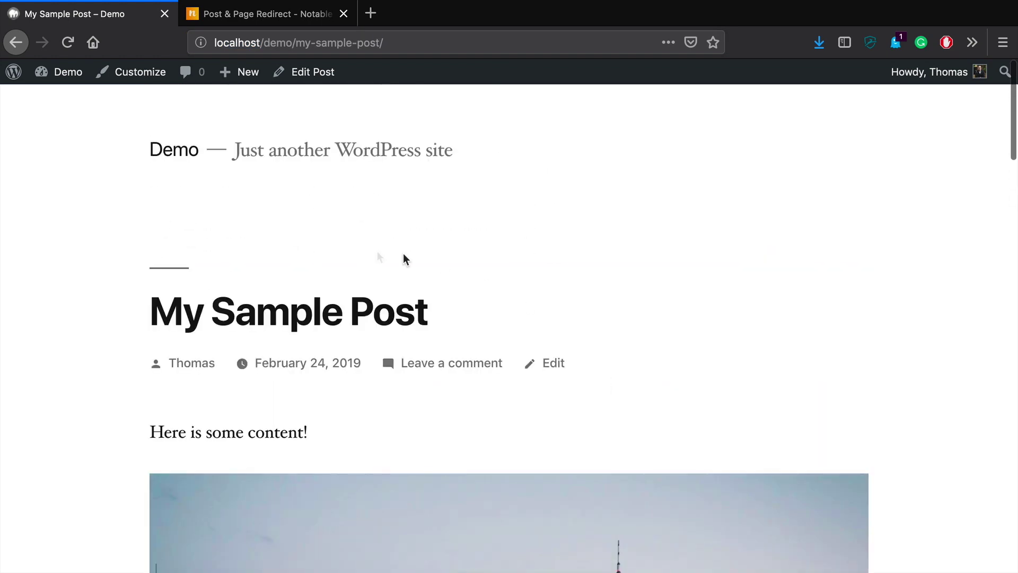
mouse_move(67, 79)
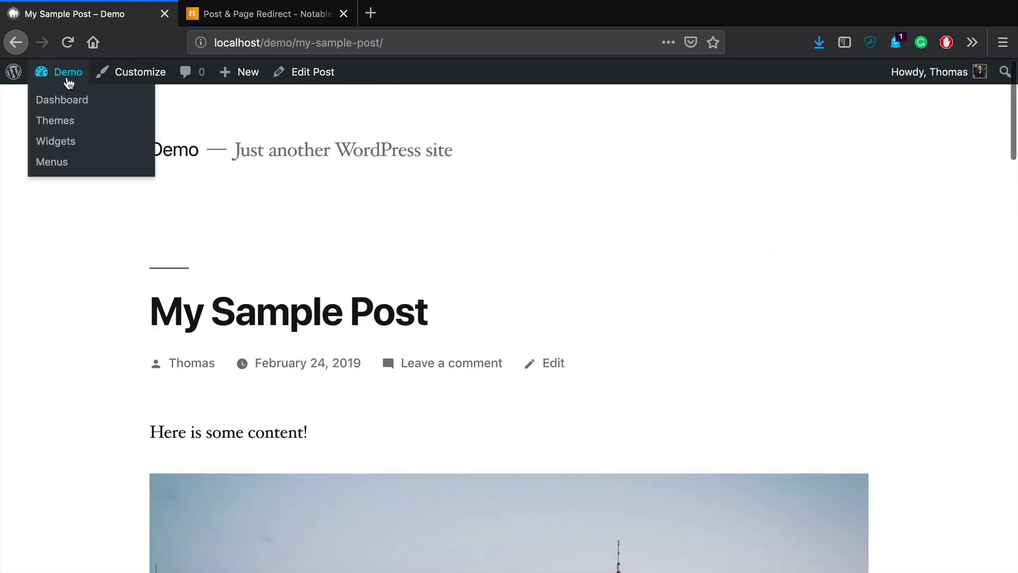
click(69, 76)
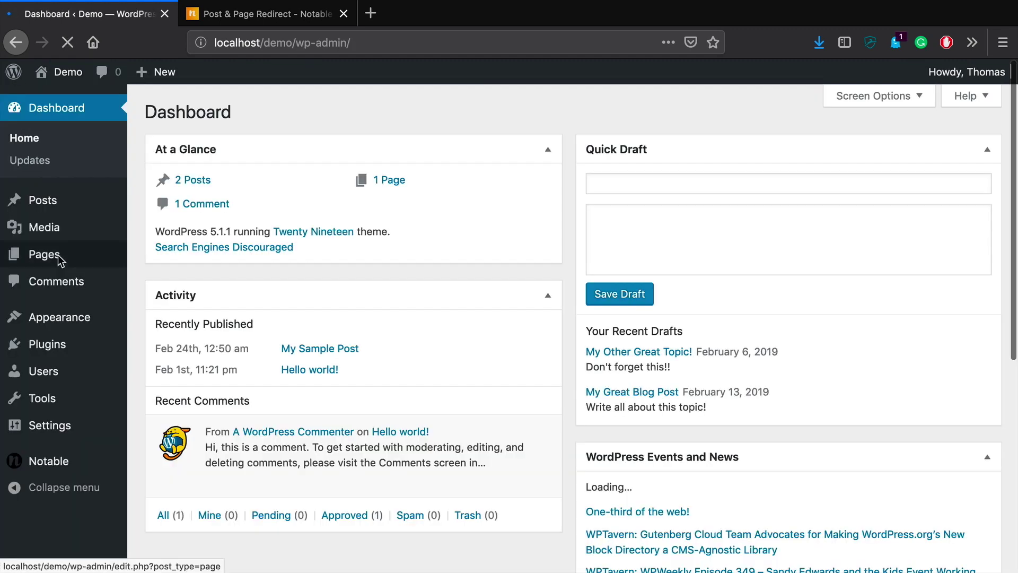
Step: Paste the My Sample Post address as the Hello world! post's redirect URL
click(51, 201)
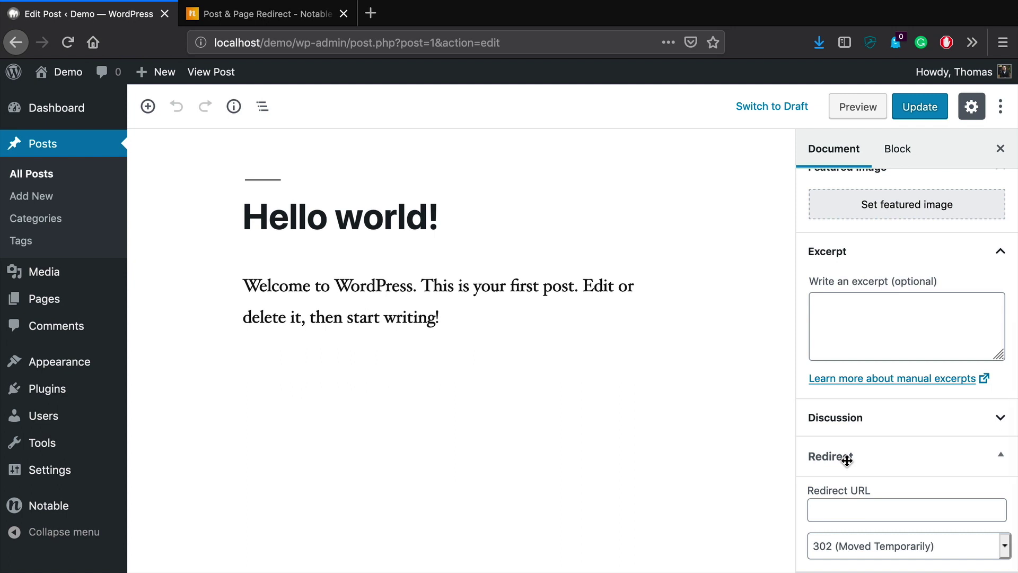
key(ctrl+Tab)
click(68, 19)
click(837, 509)
key(super+v)
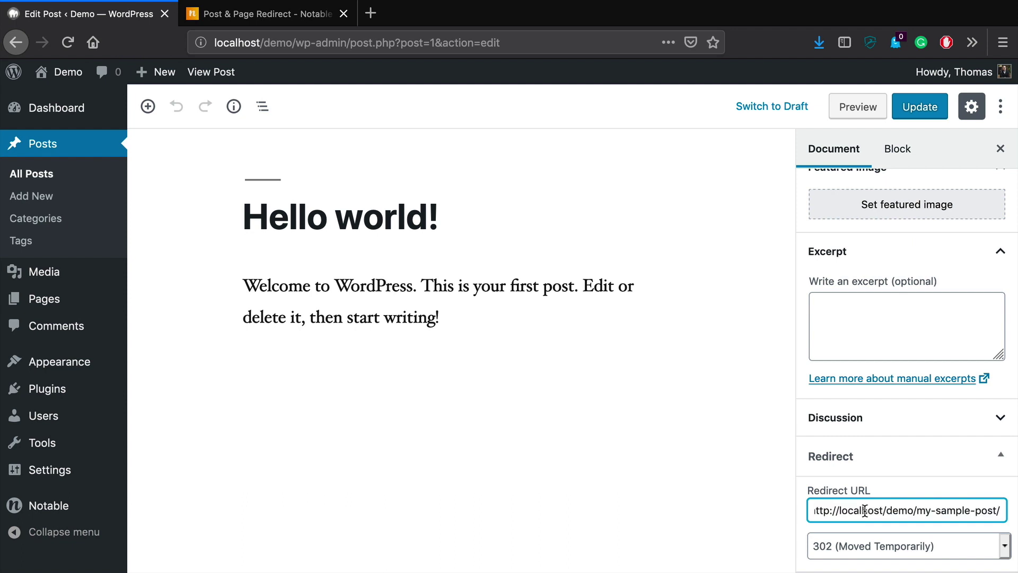
Step: Keep 302 (Moved Temporarily) as the redirect type and update the post
click(943, 543)
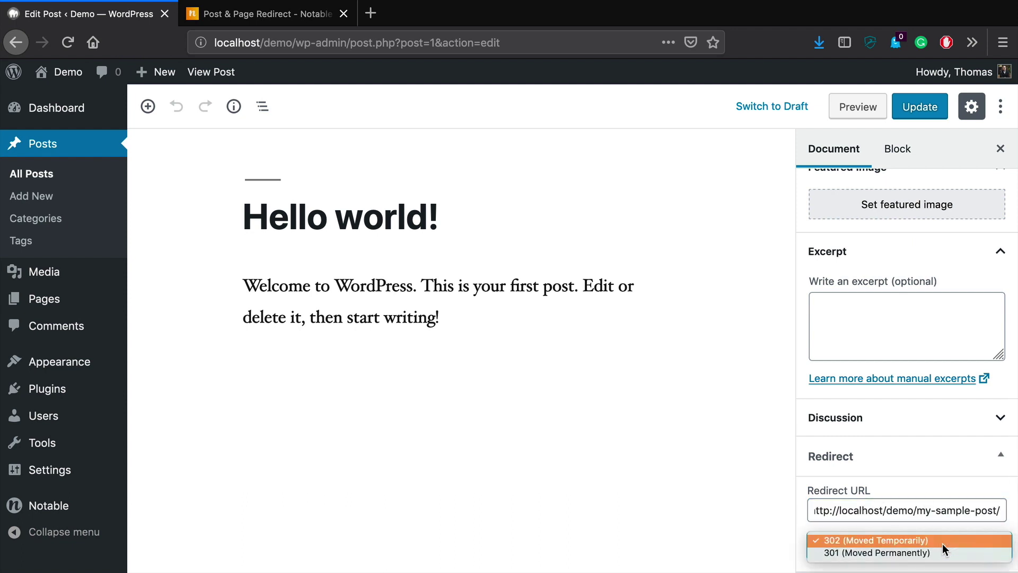
click(899, 540)
click(913, 545)
click(942, 541)
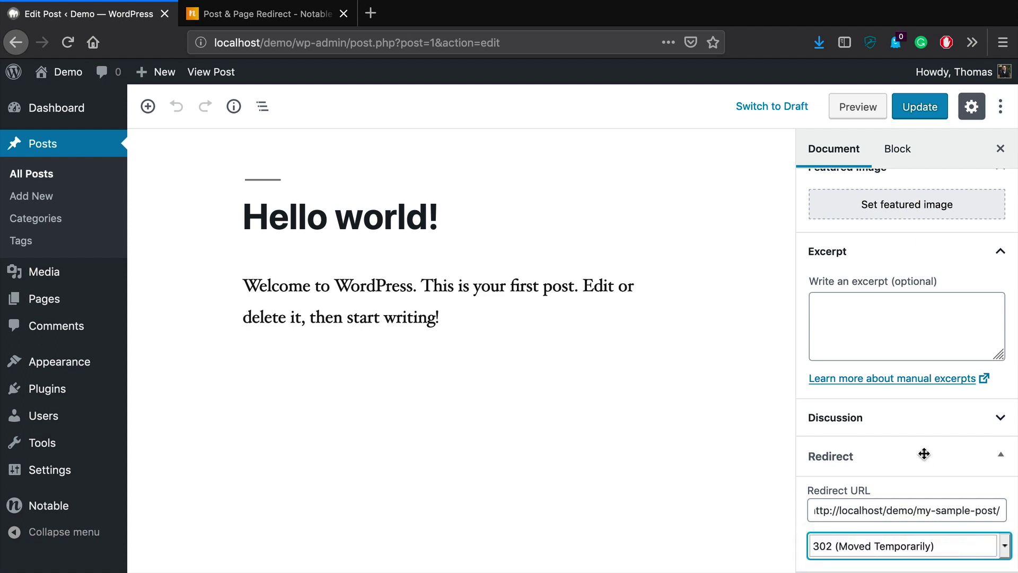
scroll(924, 454, up, 1)
scroll(925, 454, up, 1)
scroll(924, 453, down, 1)
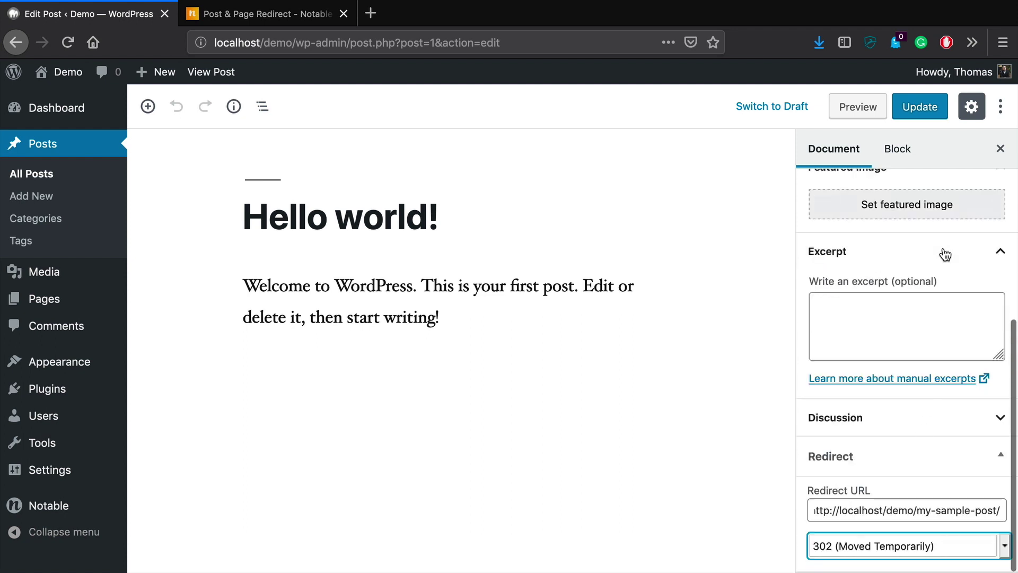
click(925, 106)
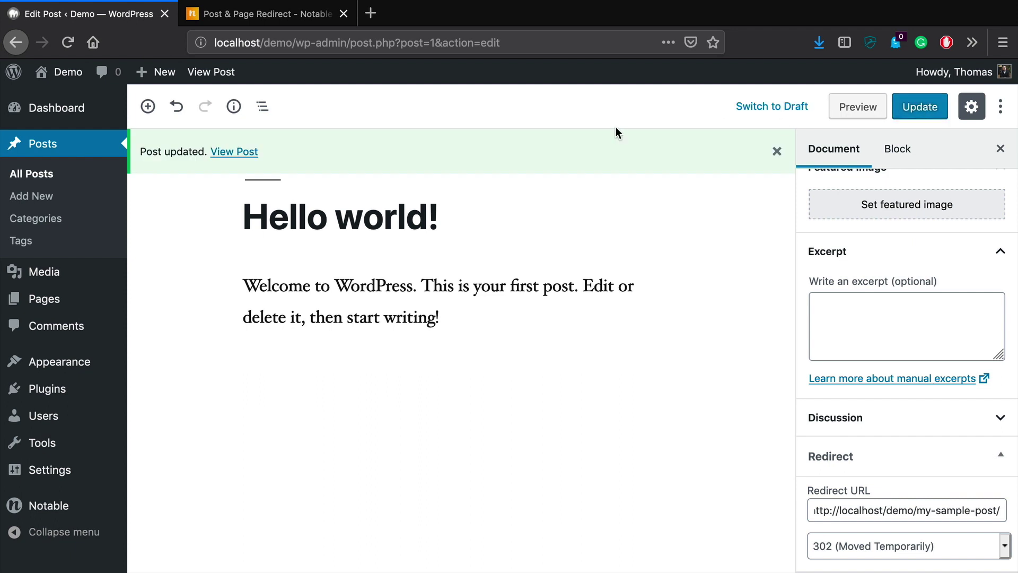
Step: View the live Hello world! post and confirm it lands on localhost/demo/my-sample-post/
click(234, 152)
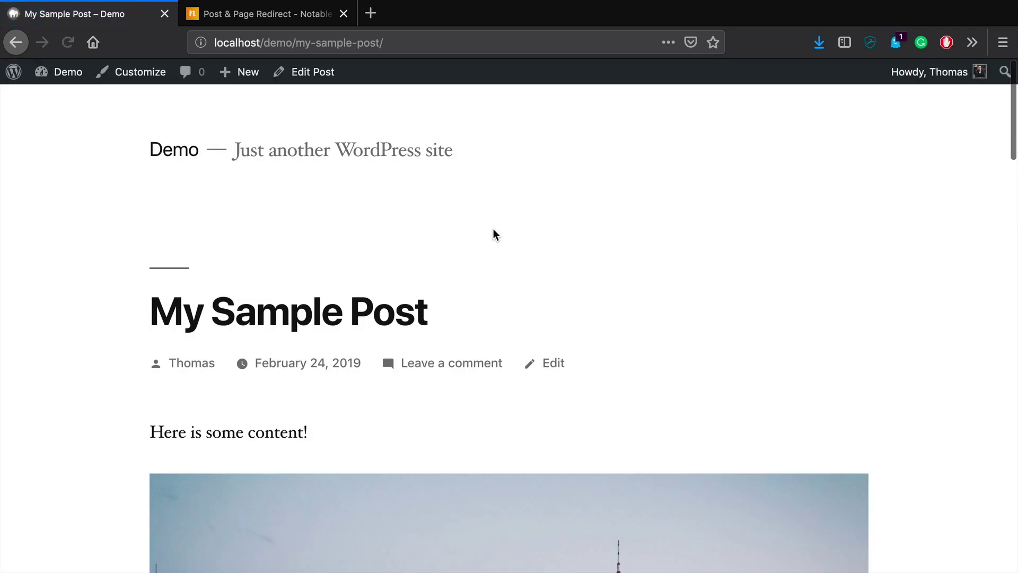
drag(446, 313, 125, 291)
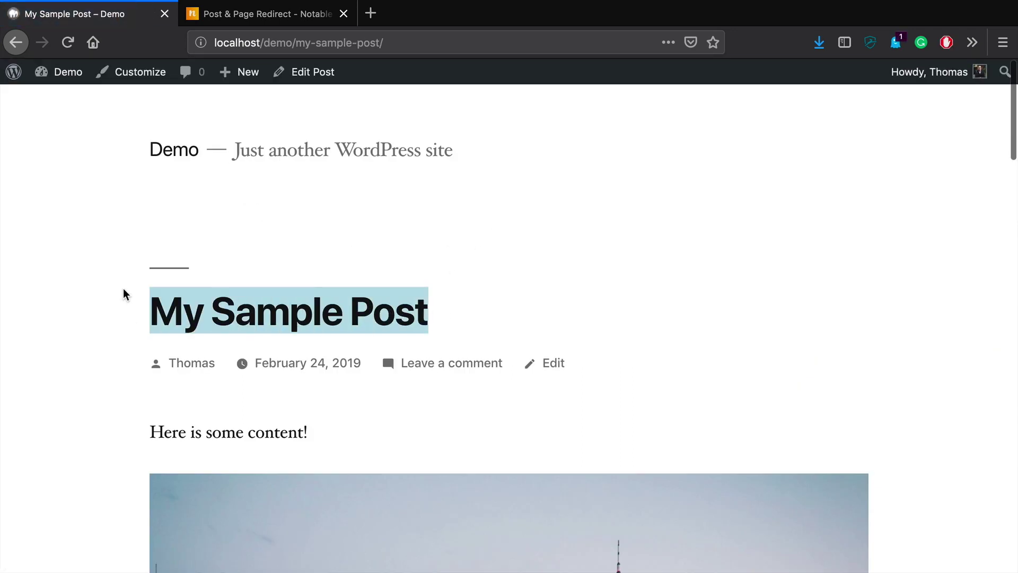
click(254, 222)
scroll(270, 207, down, 3)
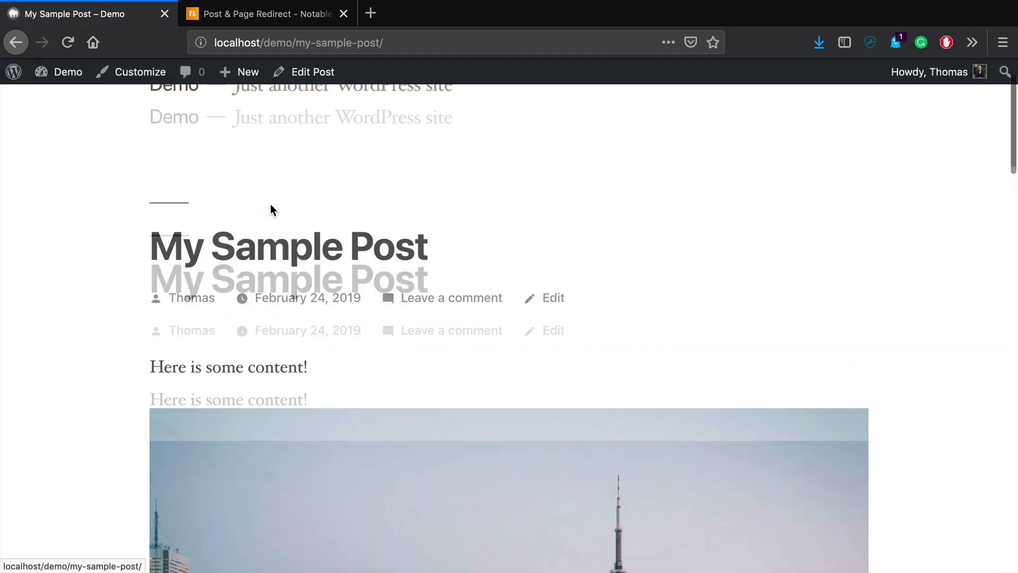
scroll(270, 210, down, 10)
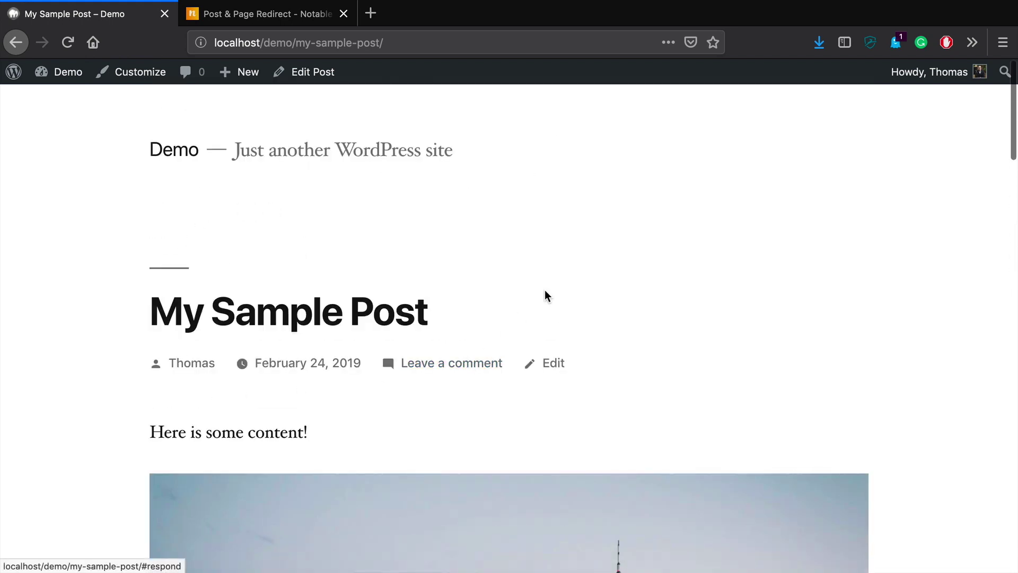
scroll(528, 254, down, 2)
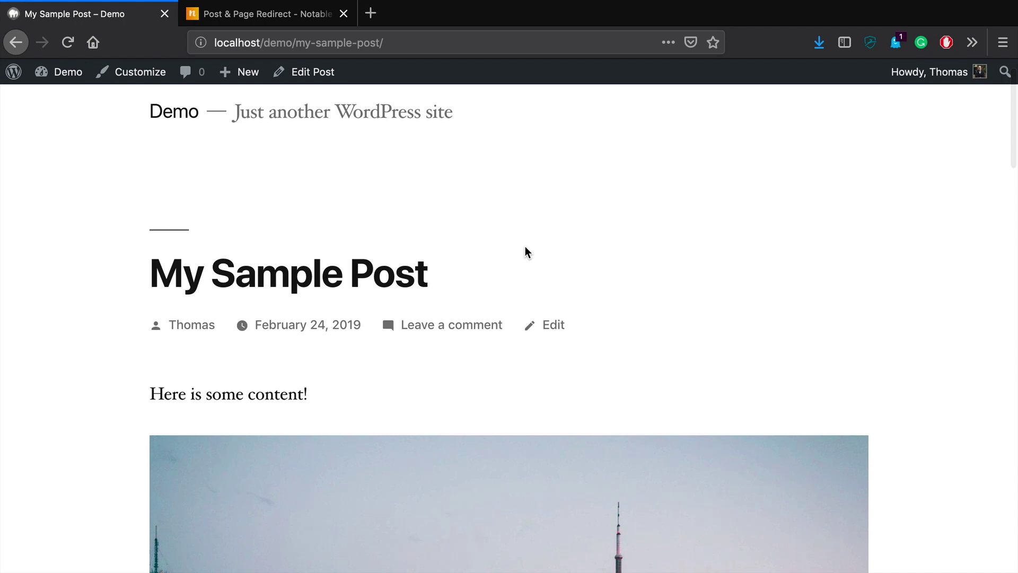
scroll(525, 246, up, 2)
Step: Edit Sample Page and paste the my-sample-post address into its Redirect URL
click(54, 78)
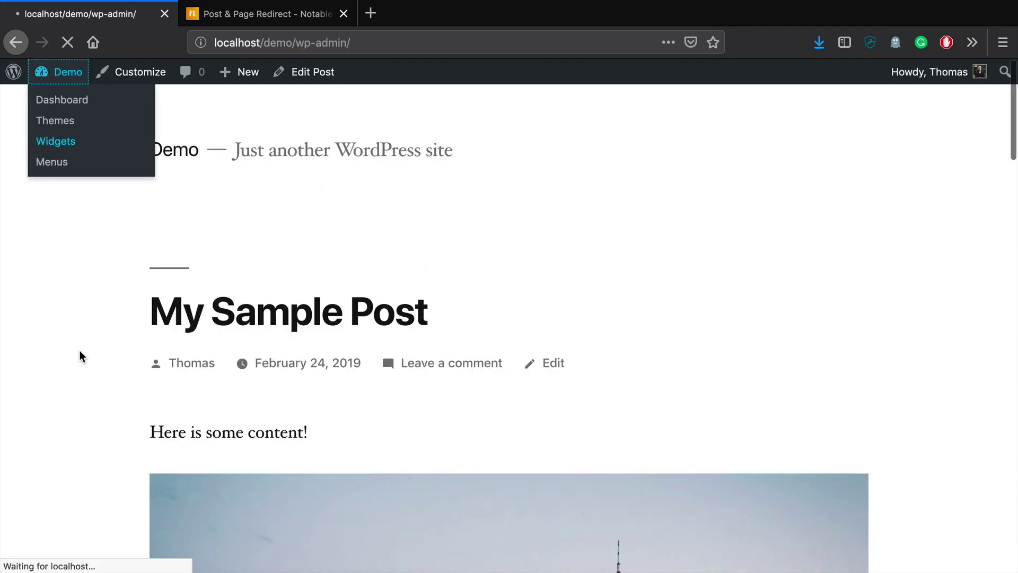
click(44, 256)
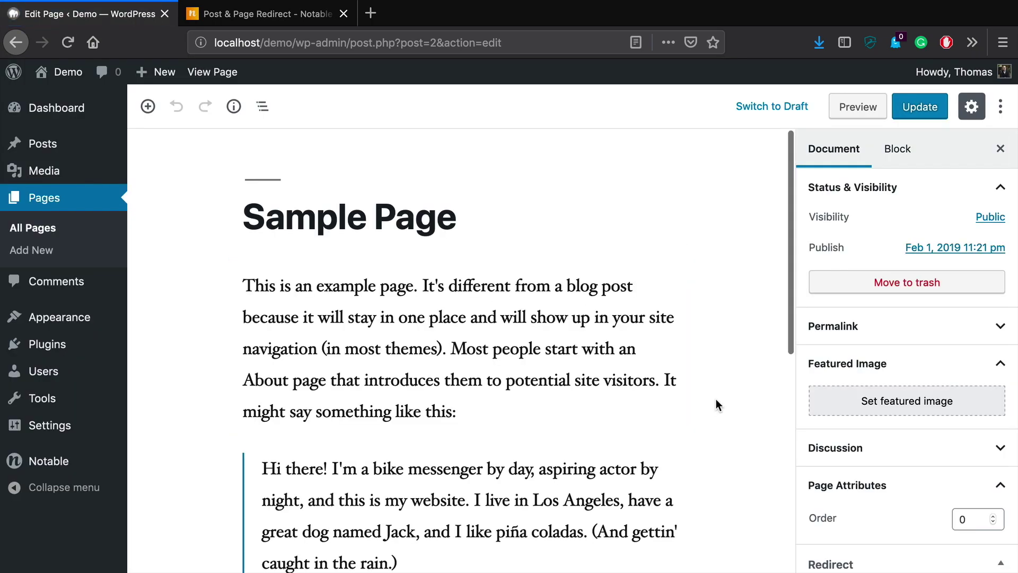
scroll(716, 404, down, 5)
scroll(843, 413, down, 3)
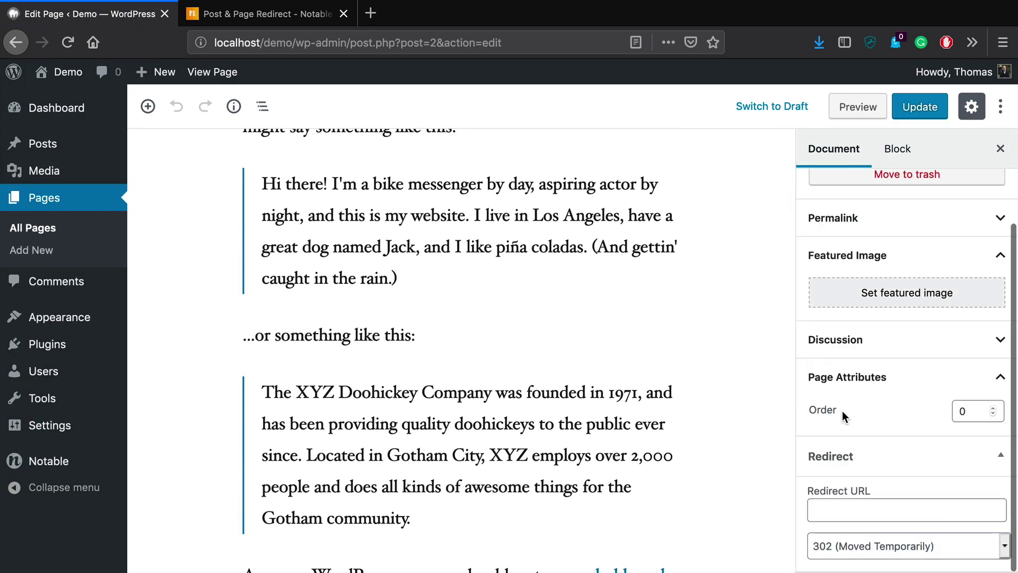
click(857, 511)
key(ctrl+v)
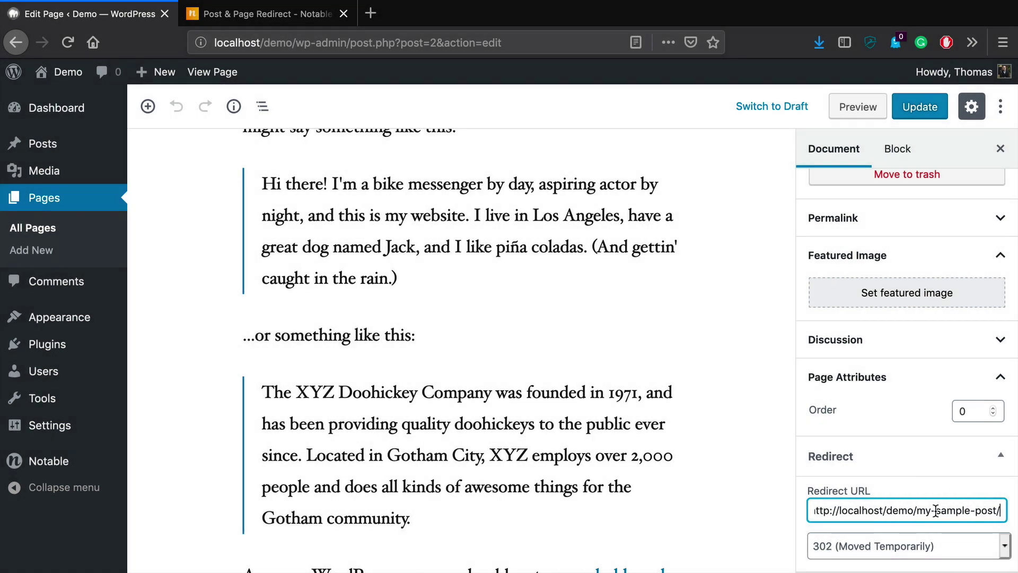
Step: Update Sample Page and view it live to test the redirect
scroll(930, 479, up, 3)
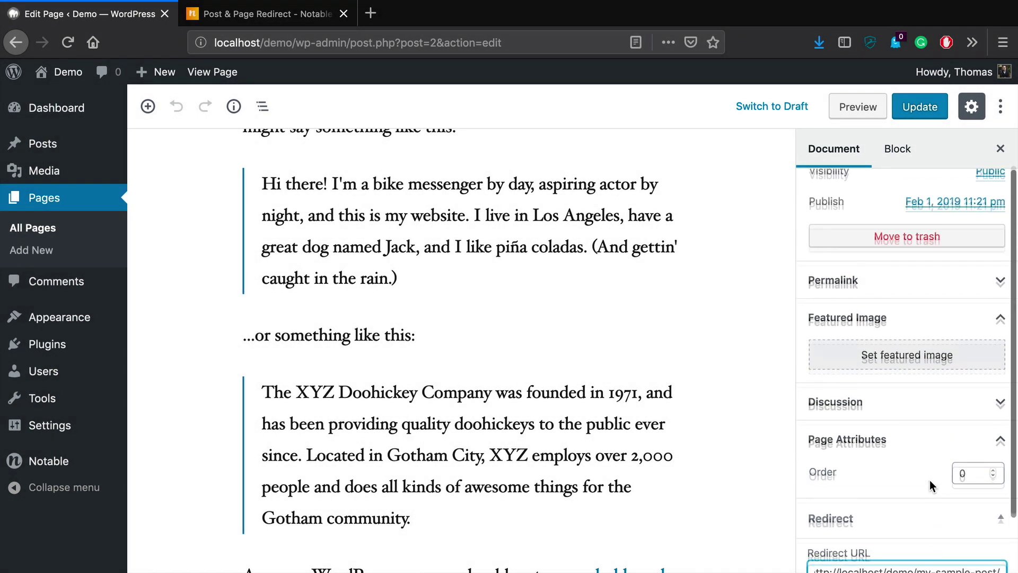
click(909, 111)
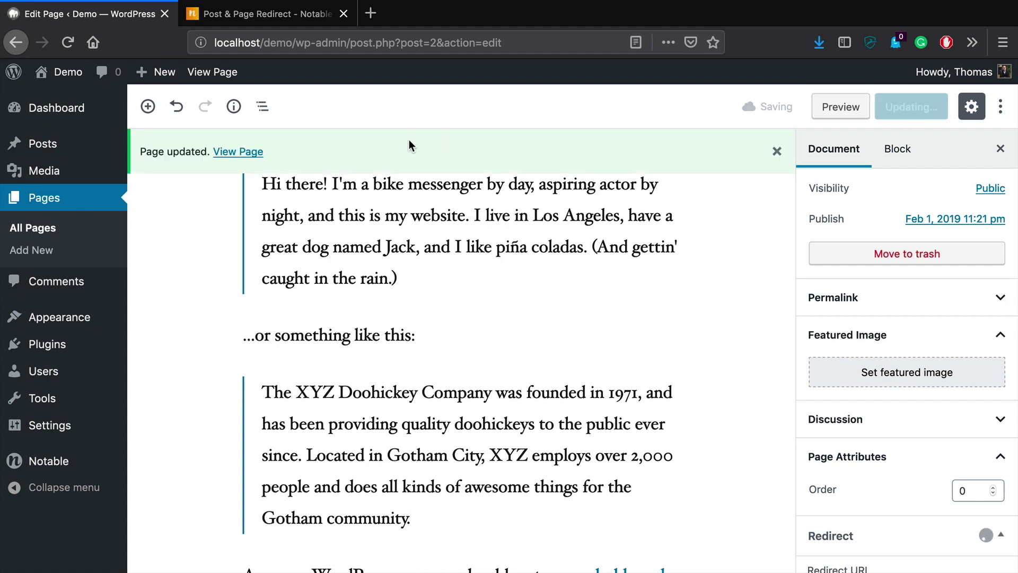
click(238, 153)
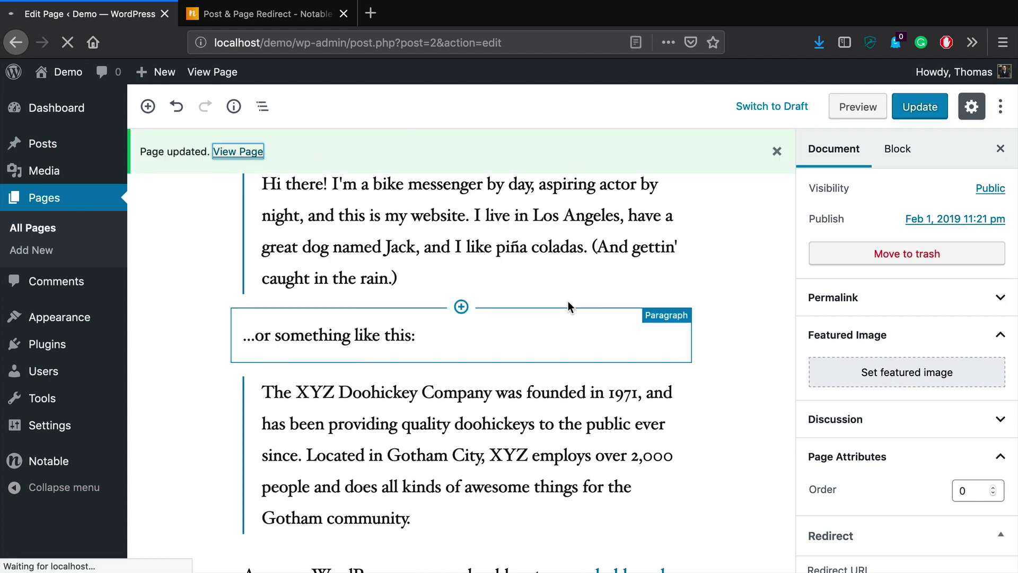
Step: Clear the Sample Page redirect, update, and confirm it loads at localhost/demo/sample-page/
scroll(398, 339, down, 10)
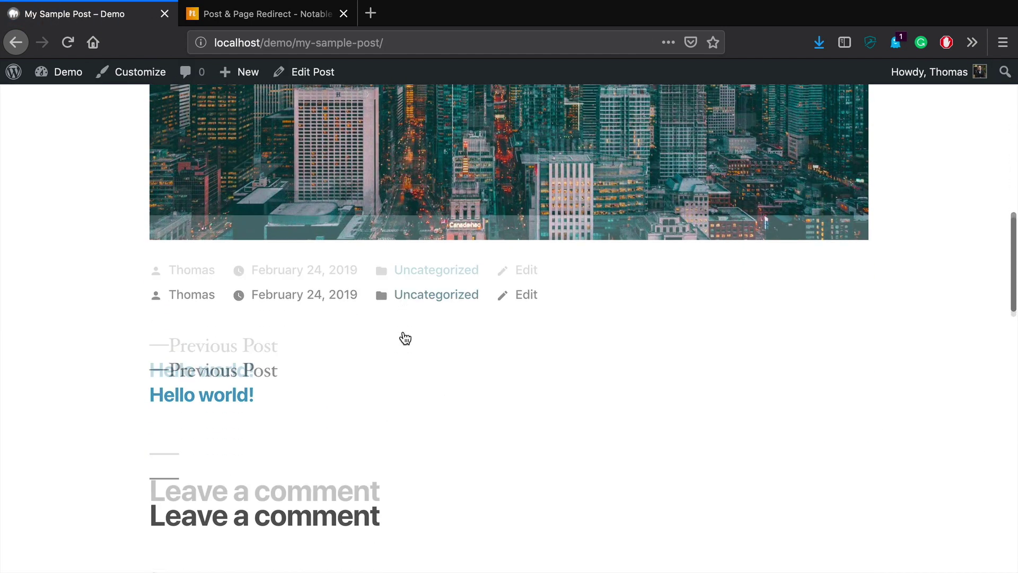
scroll(404, 332, up, 15)
click(16, 44)
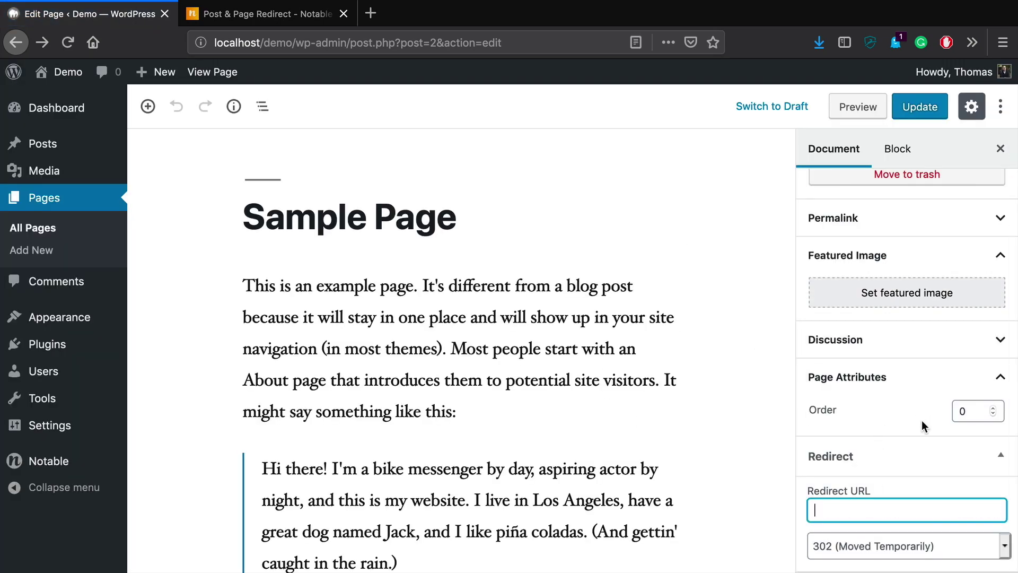
click(920, 106)
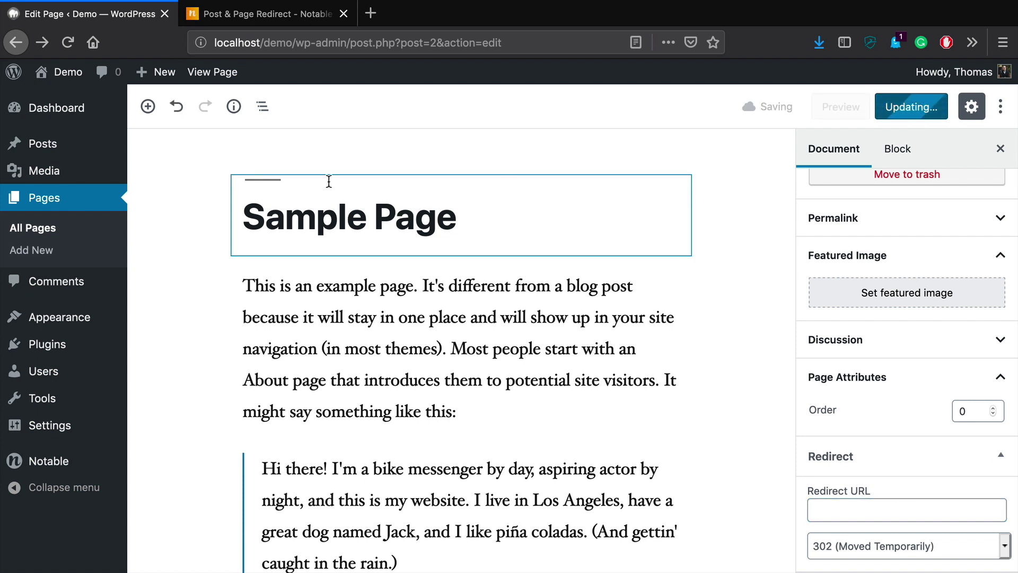
key(Tab)
key(Return)
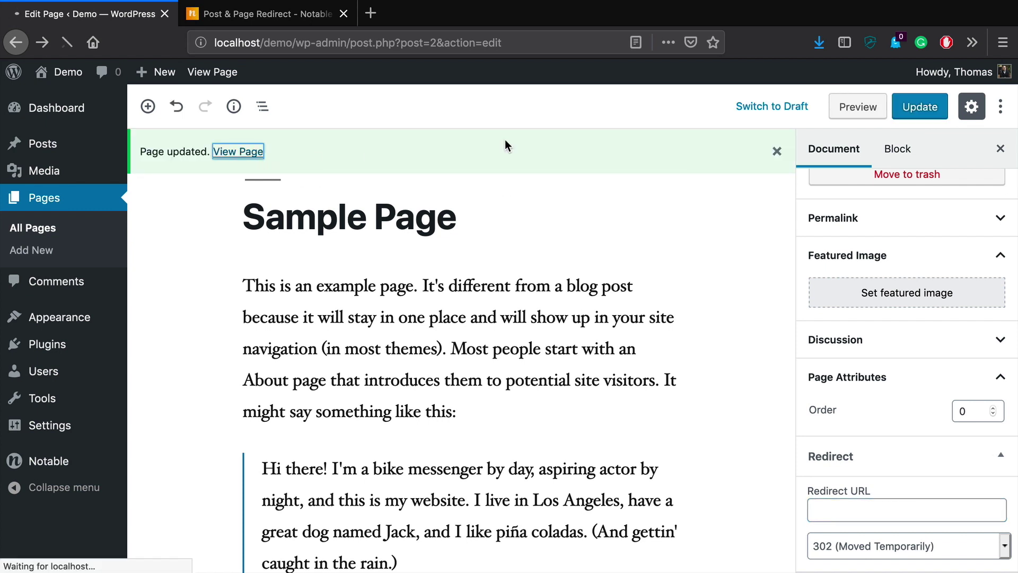
scroll(544, 377, down, 20)
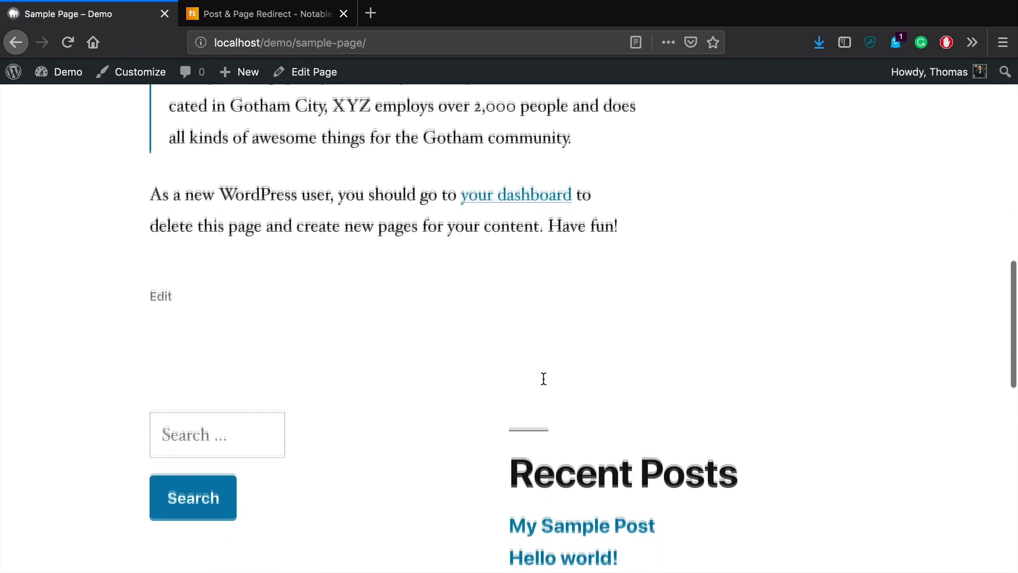
scroll(543, 378, up, 15)
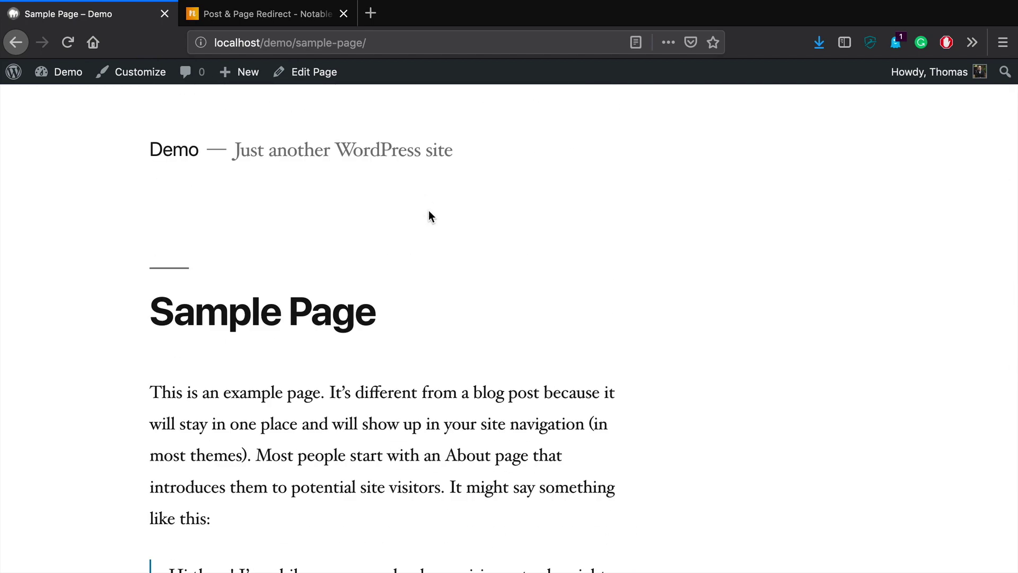